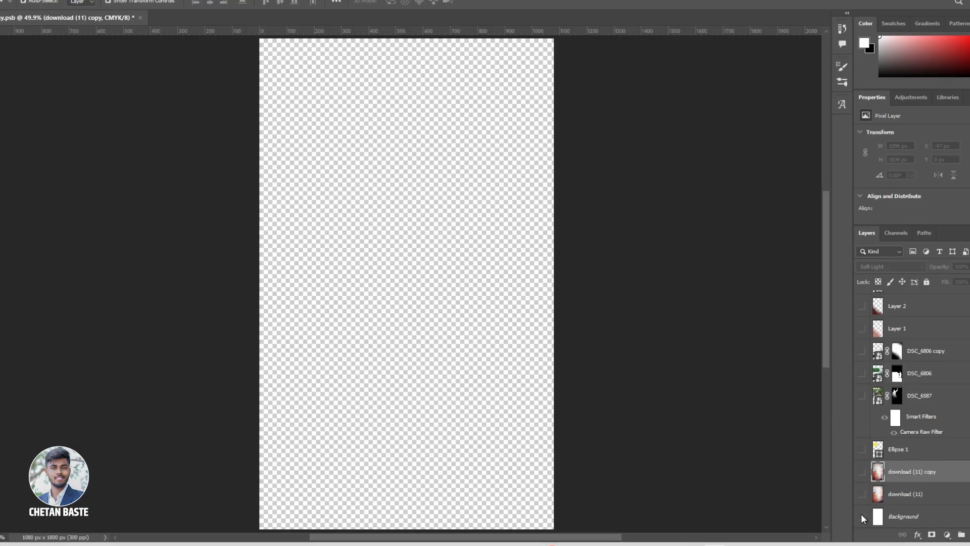
Step: Make the Background, download (11), download (11) copy and Ellipse 1 layers visible
left_click_drag(866, 523, 867, 495)
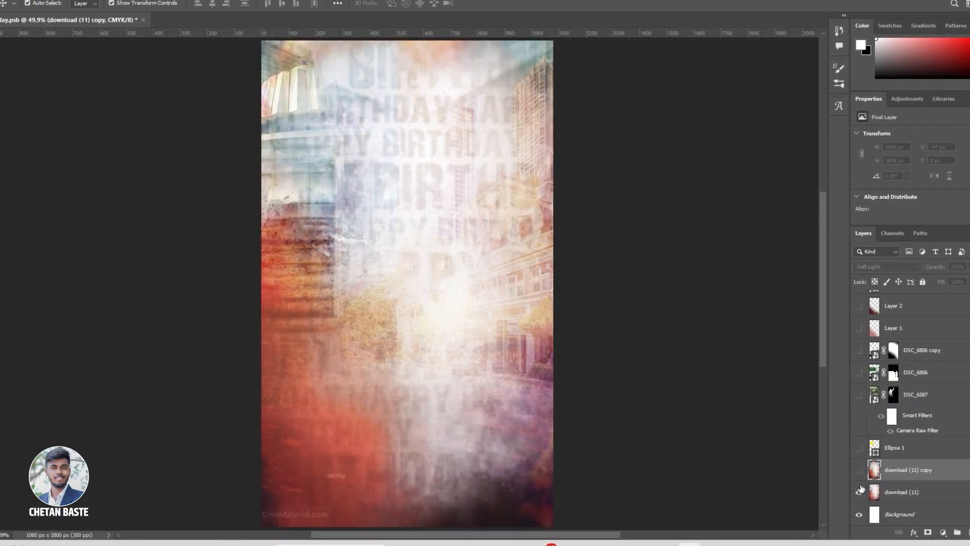
left_click(859, 470)
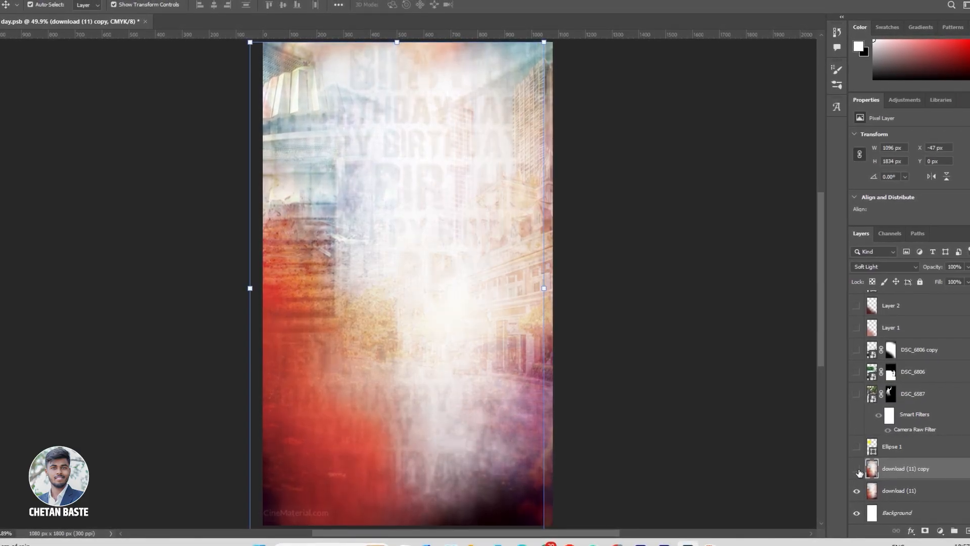
left_click(858, 471)
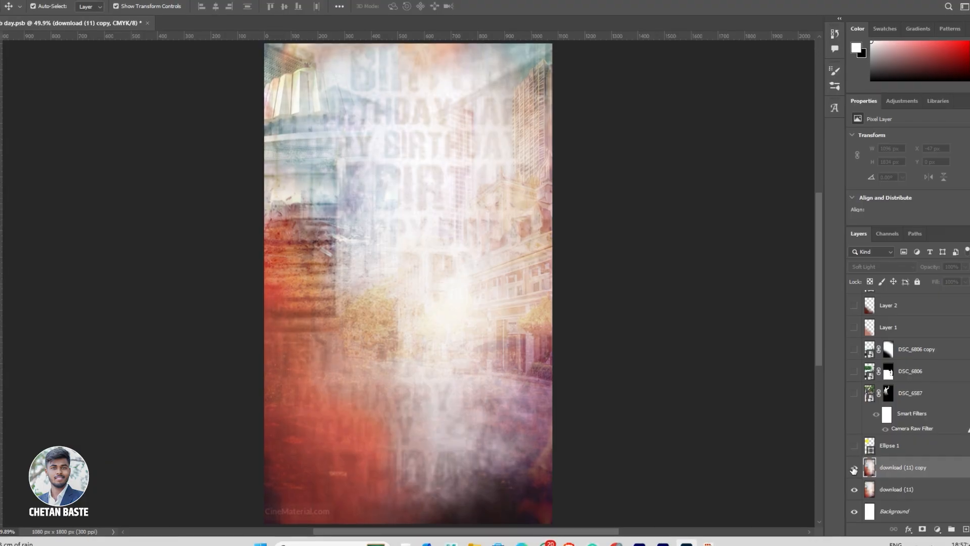
left_click(854, 470)
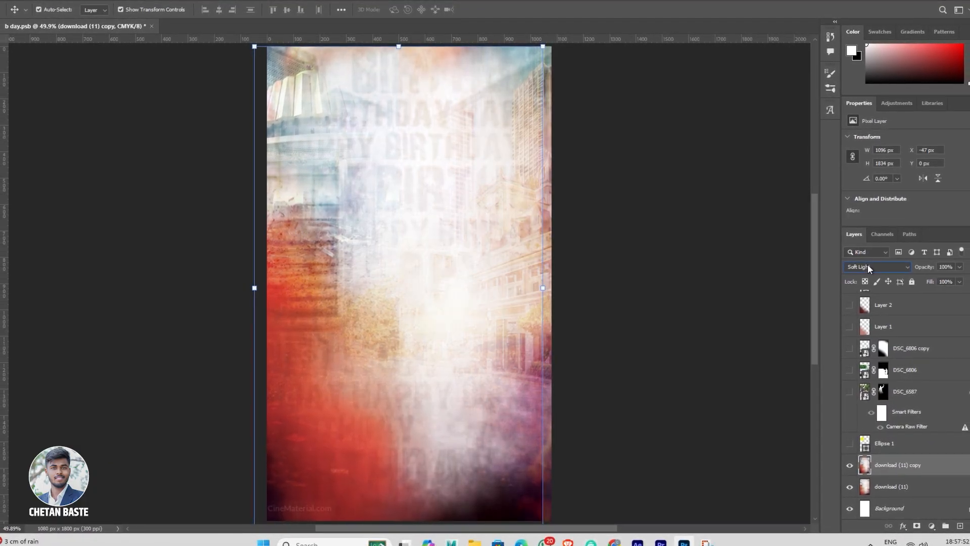
left_click(849, 445)
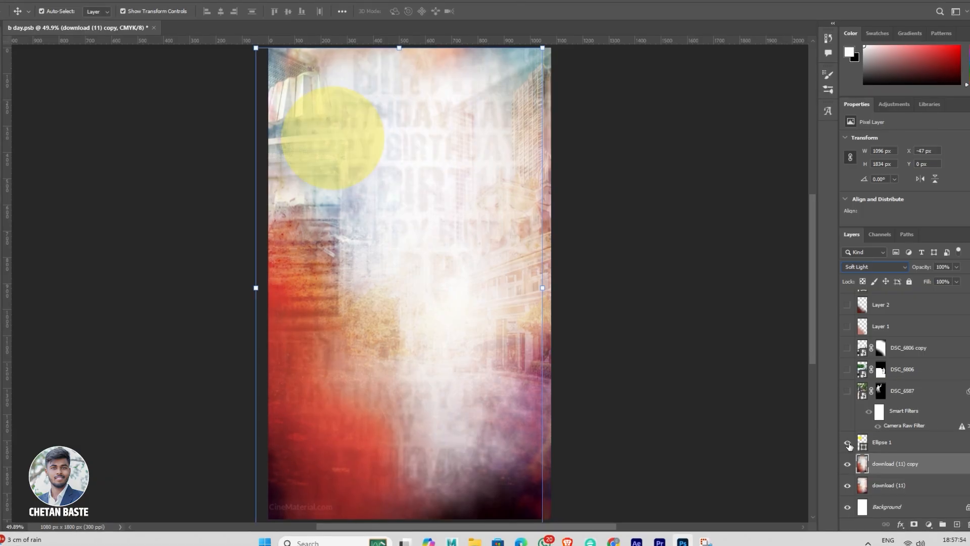
Step: Make the masked DSC_6587 and DSC_6806 photo layers visible above the yellow circle
left_click(845, 391)
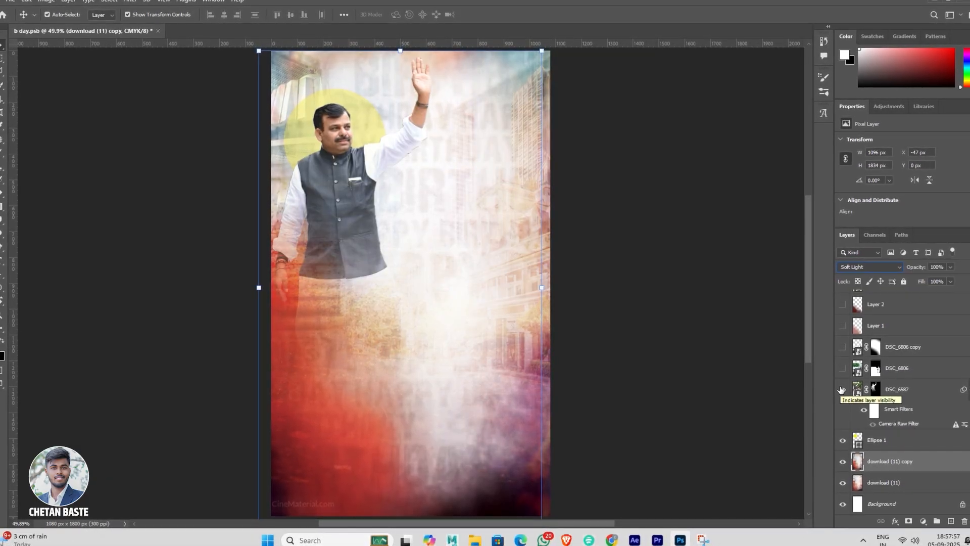
left_click(876, 390)
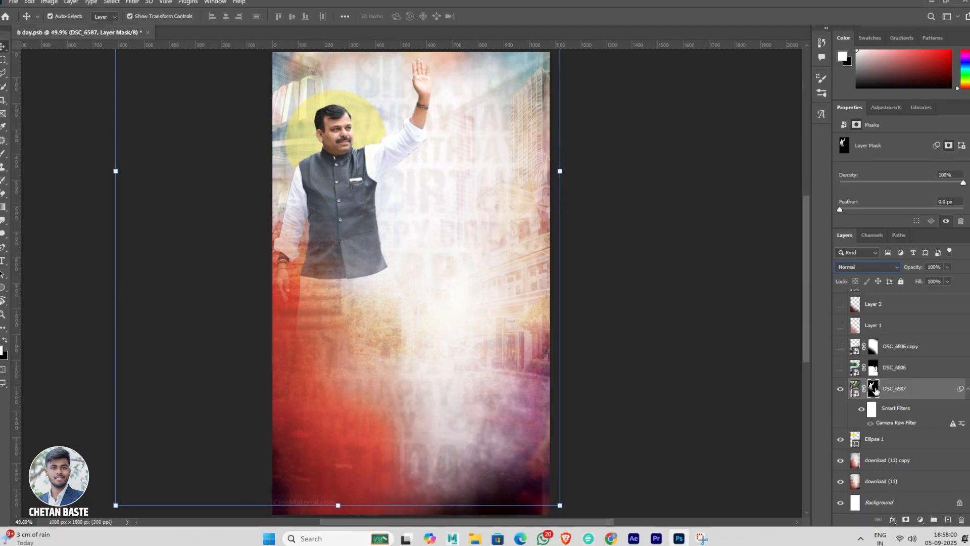
left_click(735, 356)
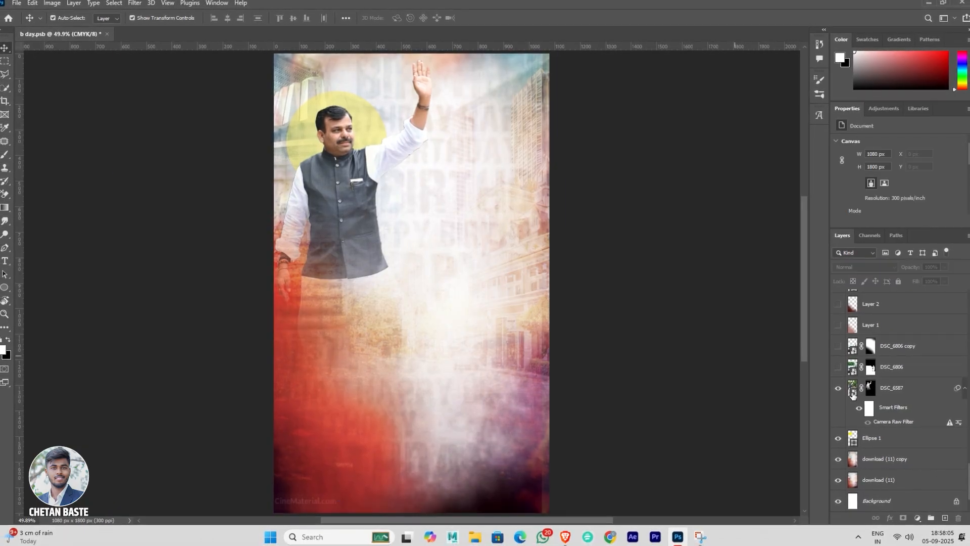
scroll(859, 399, "up", 2)
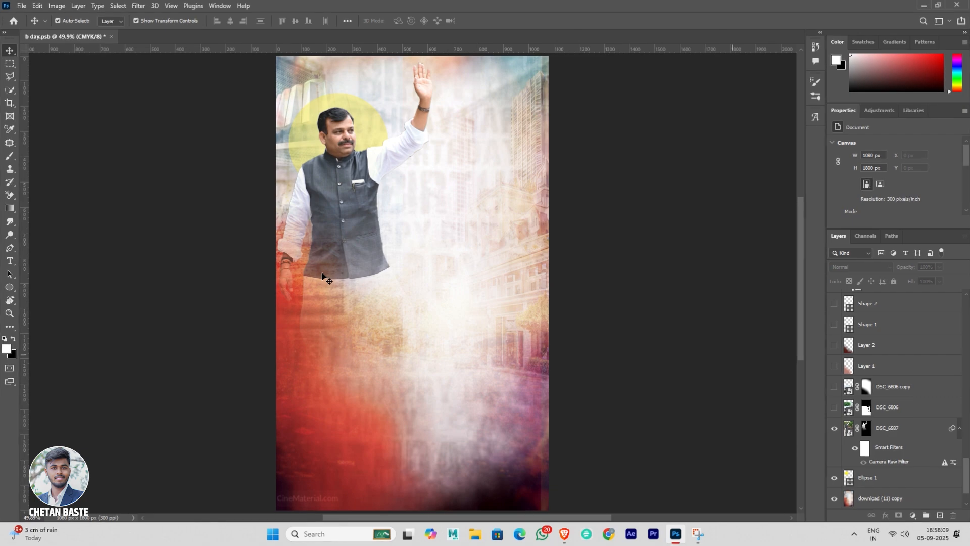
left_click(833, 406)
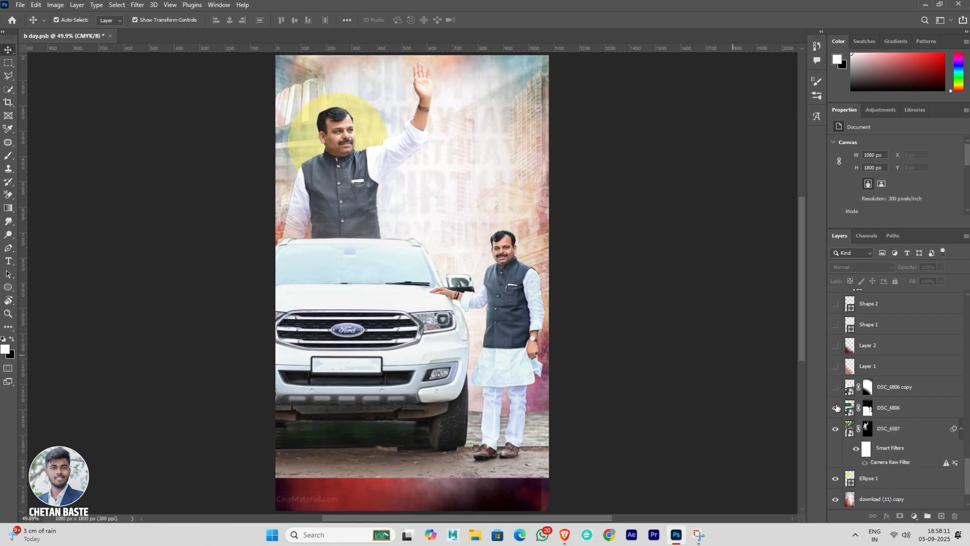
Step: Try deleting the DSC_6806 layer and its layer mask, undoing each deletion
left_click(875, 415)
key("Delete")
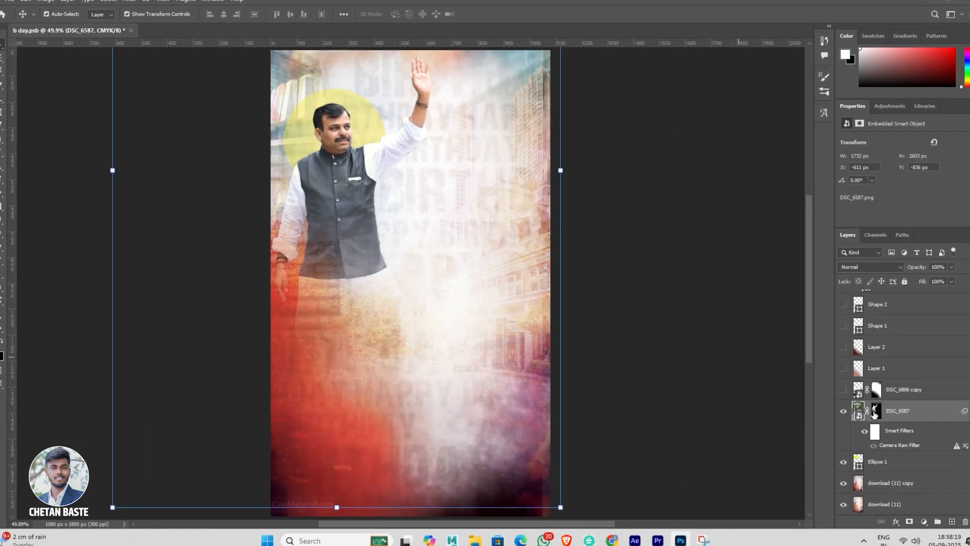
key("ctrl+z")
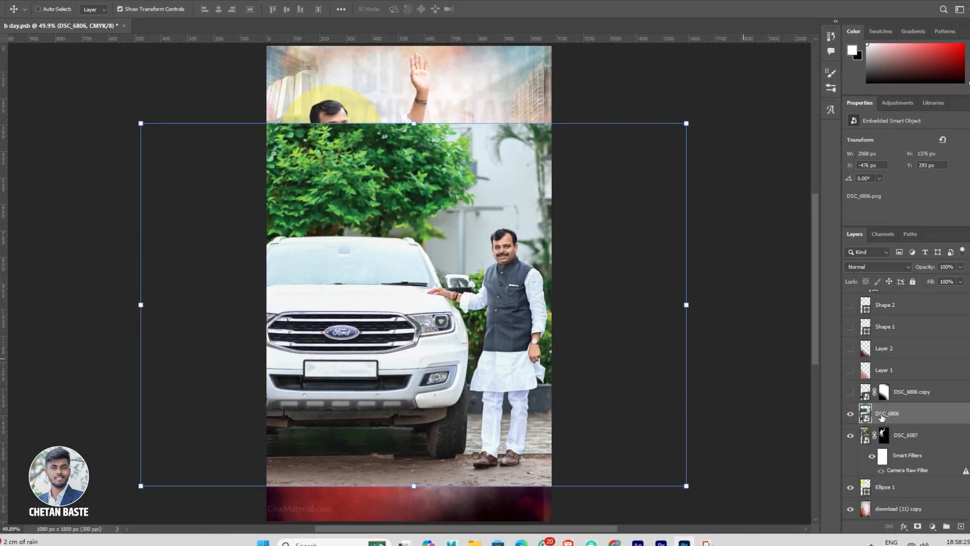
key("ctrl+z")
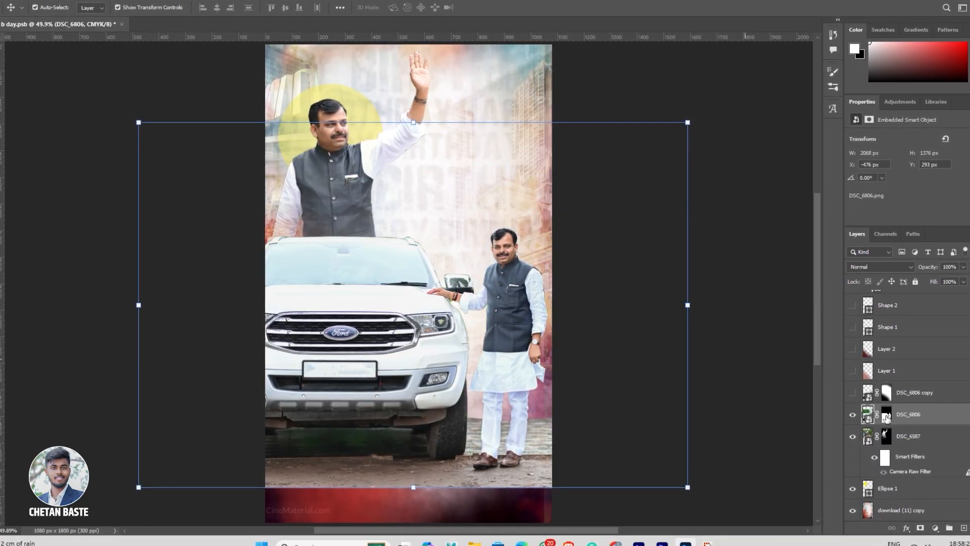
key("ctrl+z")
Step: Show the DSC_6806 copy layer with the faded car and hide the original DSC_6806 layer
left_click(853, 393)
left_click(853, 415)
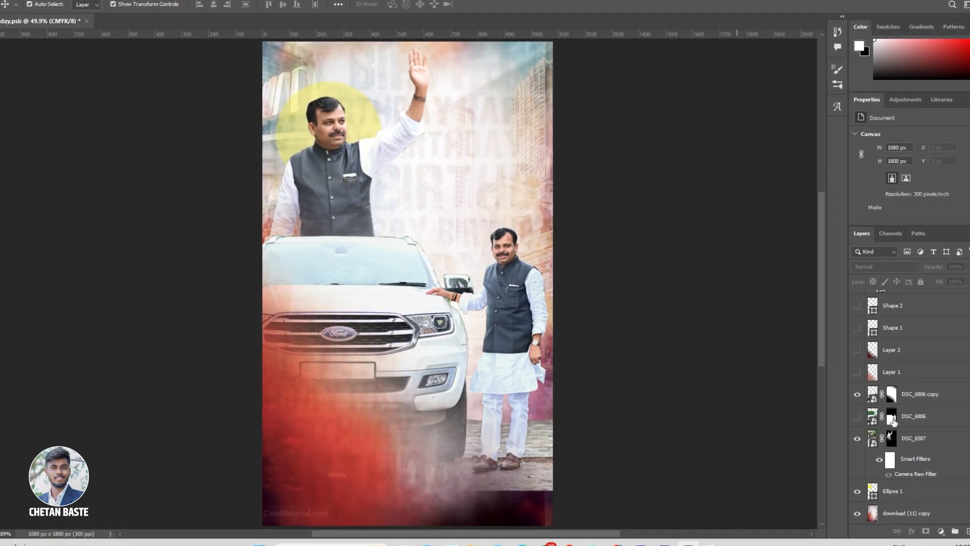
left_click(858, 396)
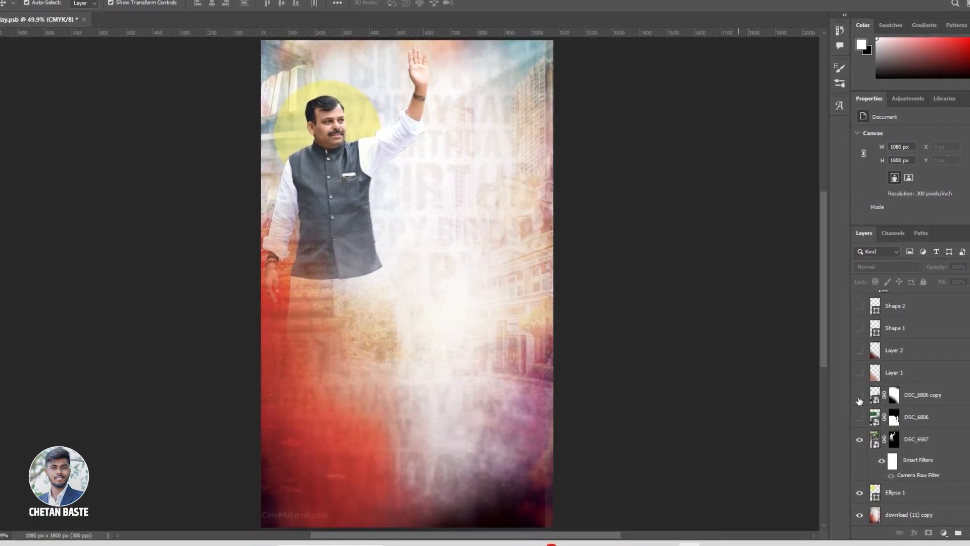
left_click(858, 396)
Step: Make Shape 1, Shape 2, Rectangle 6 and the red fabric smart object visible at the poster's base
scroll(860, 399, "up", 3)
left_click_drag(860, 397, 862, 355)
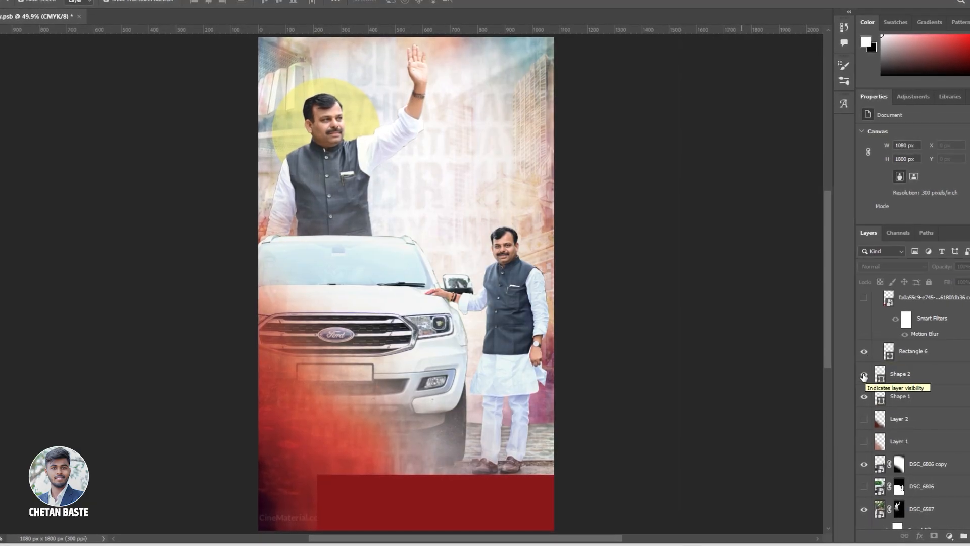
scroll(628, 427, "down", 1)
scroll(890, 360, "up", 1)
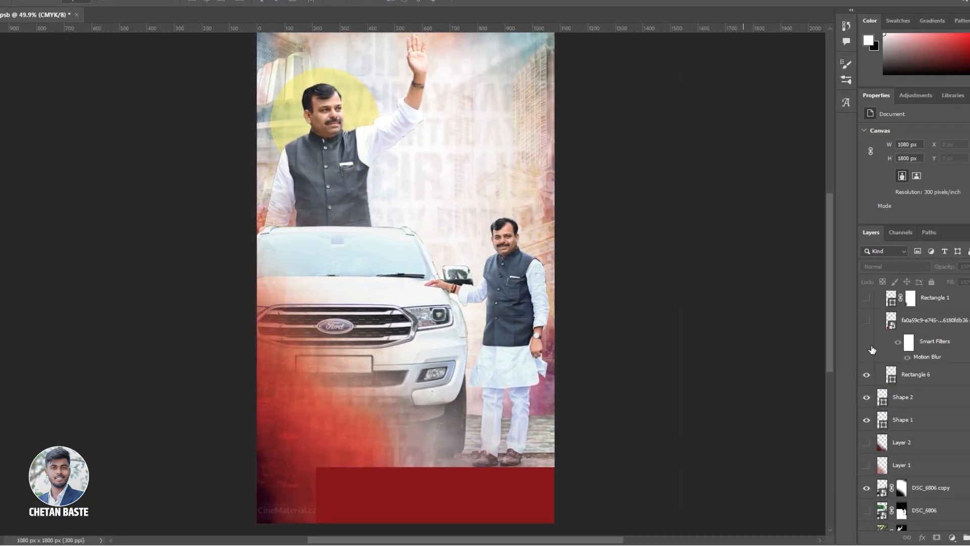
left_click(868, 323)
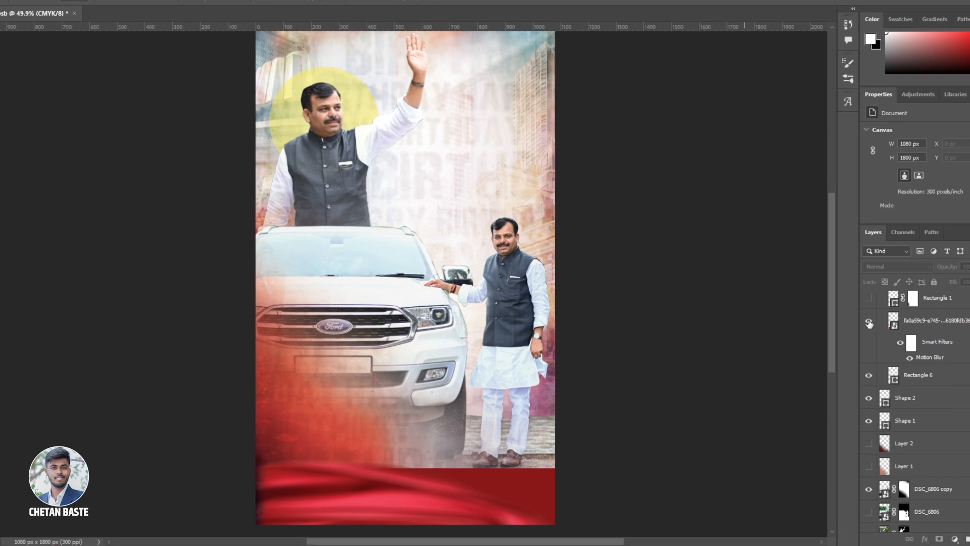
Step: Compare the red fabric layer without and with its smart filters, and bring up the Motion Blur filter
left_click(899, 346)
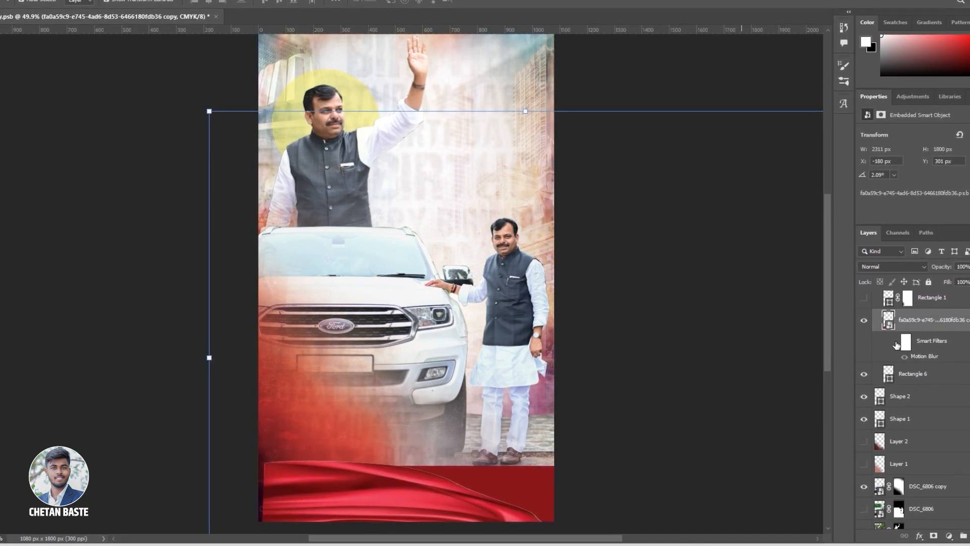
left_click(896, 343)
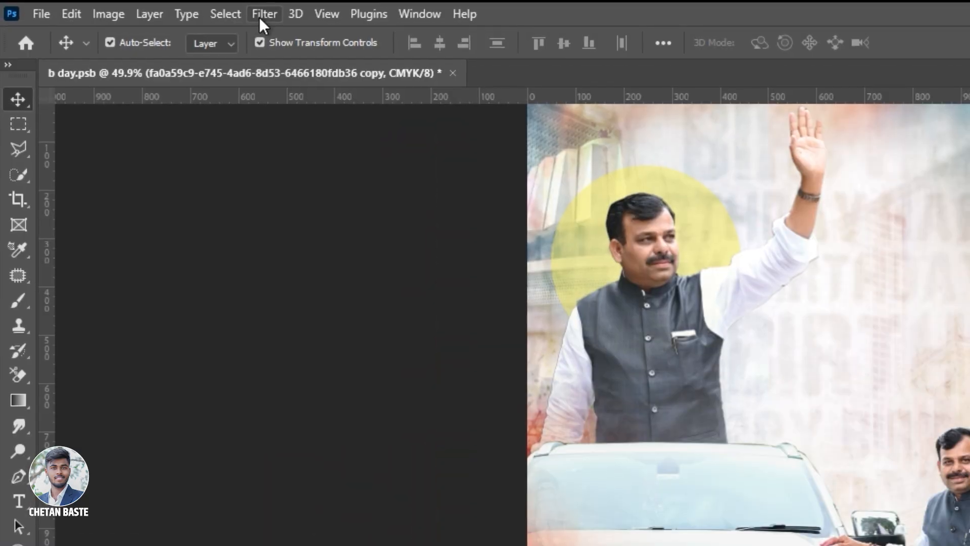
left_click(259, 16)
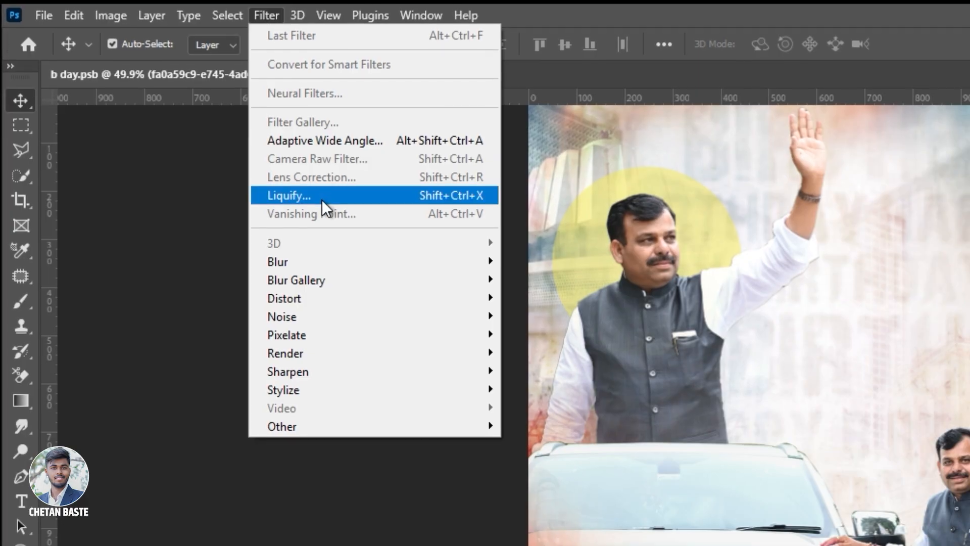
mouse_move(322, 263)
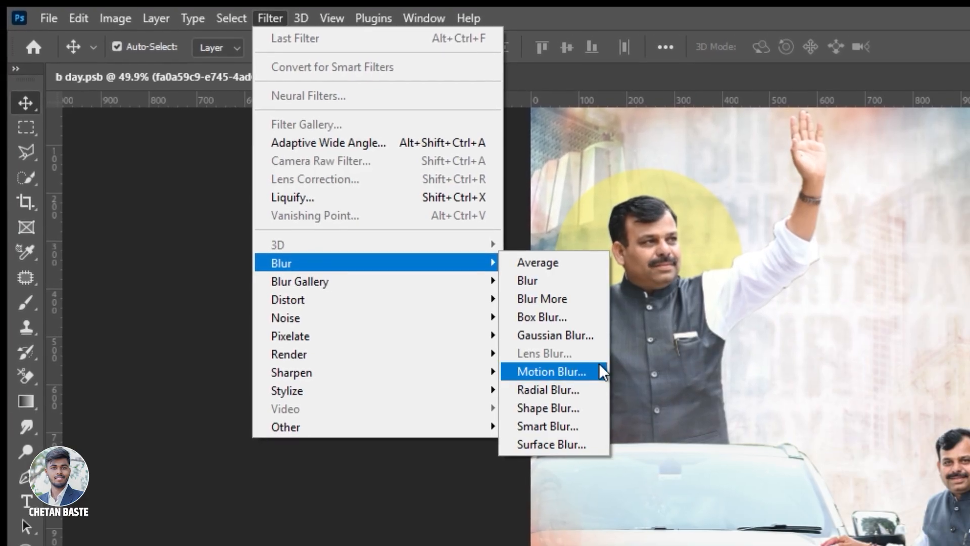
left_click(566, 367)
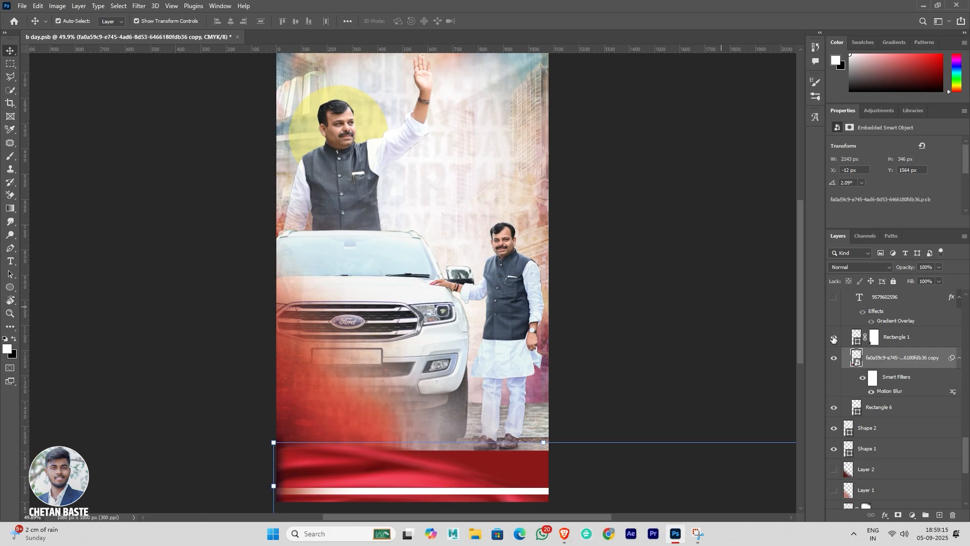
Step: Draw a thin white horizontal rectangle about 1517 by 31 px across the poster
scroll(834, 338, "up", 1)
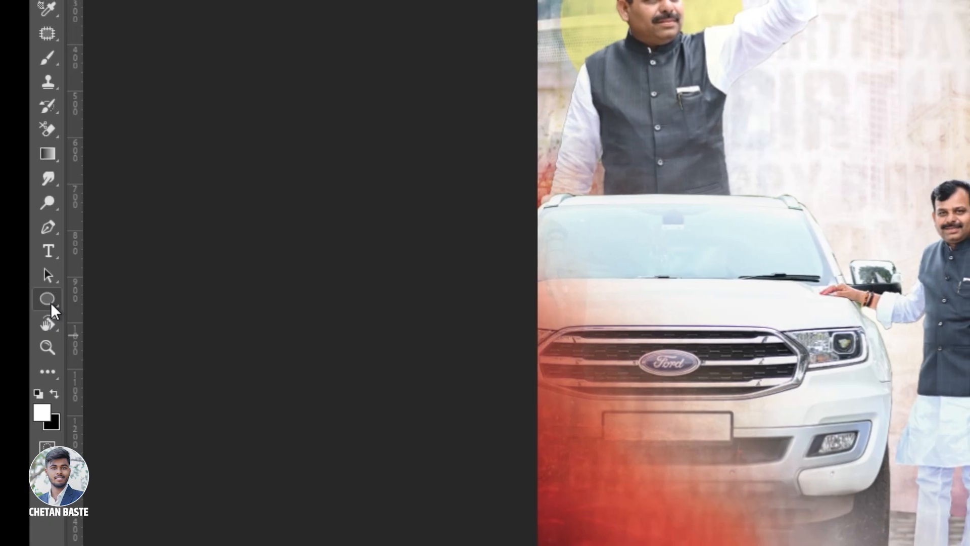
right_click(48, 298)
left_click(133, 301)
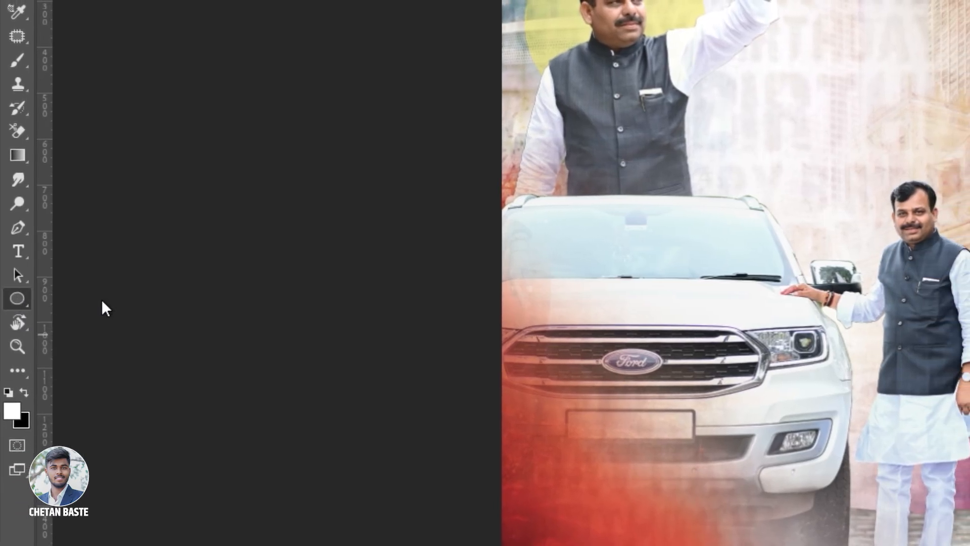
left_click_drag(493, 420, 895, 396)
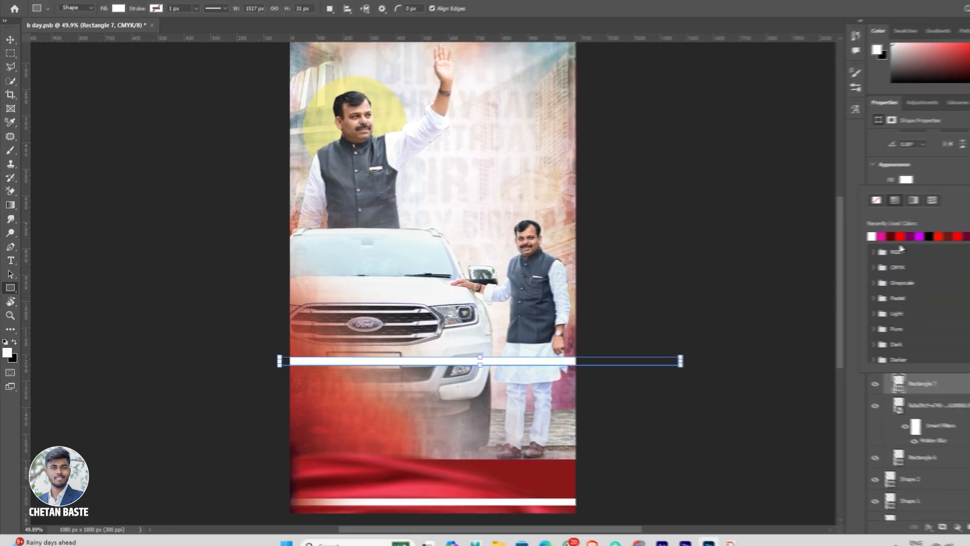
key("Return")
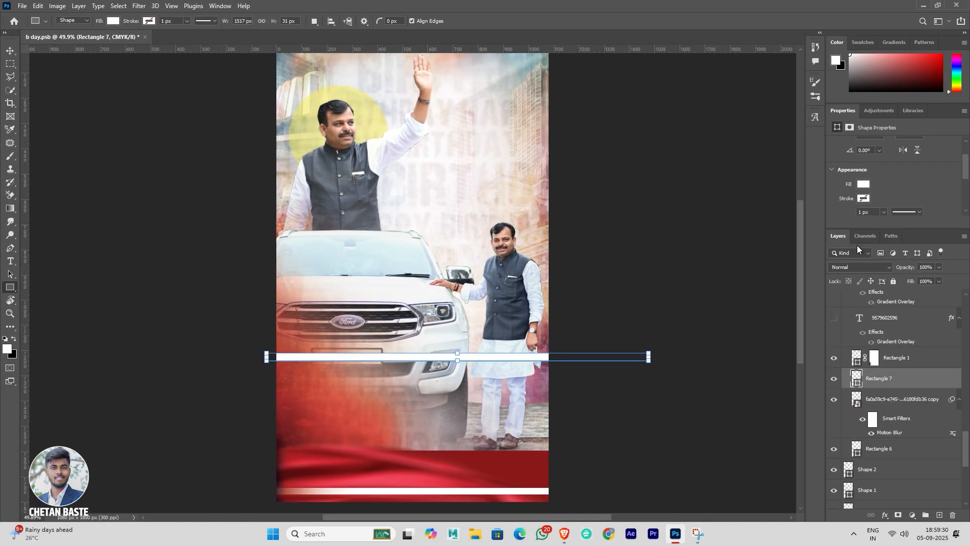
Step: Show the phone number and chitralay.photography text layers, both social icon layers and Line 1 in the footer
left_click(836, 341)
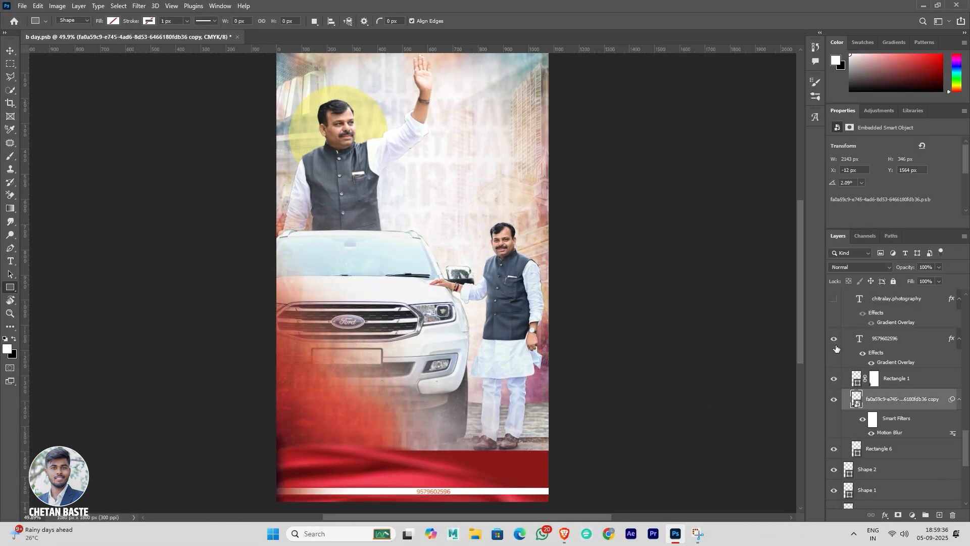
scroll(837, 349, "up", 1)
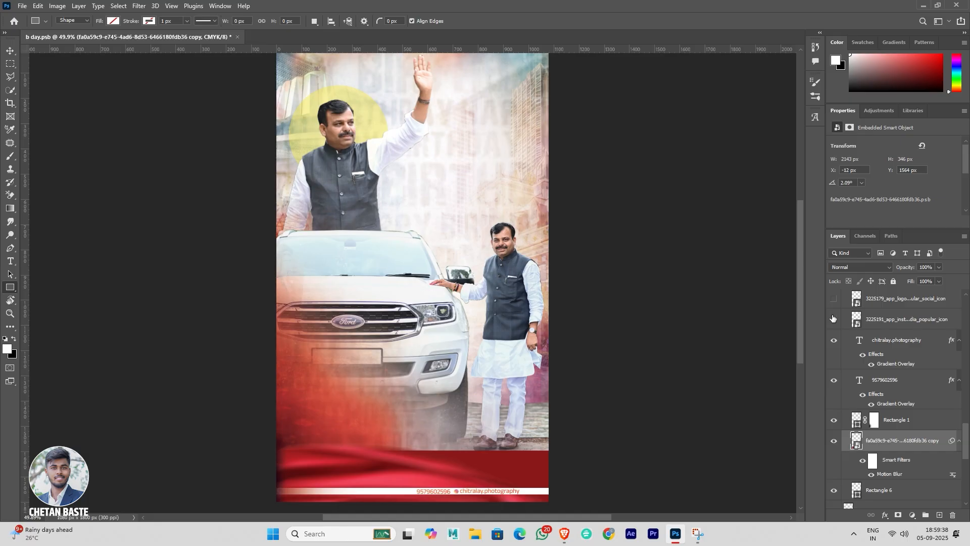
left_click(834, 298)
scroll(839, 334, "up", 3)
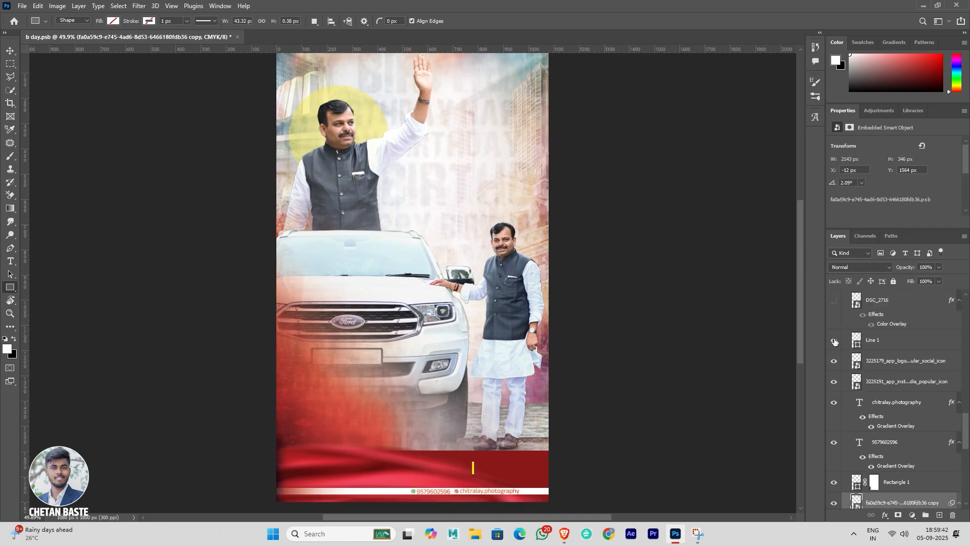
Step: Show the DSC_2716 and DSC_2716 copy portrait layers and the yellow Marathi business title text in the footer
scroll(834, 342, "up", 3)
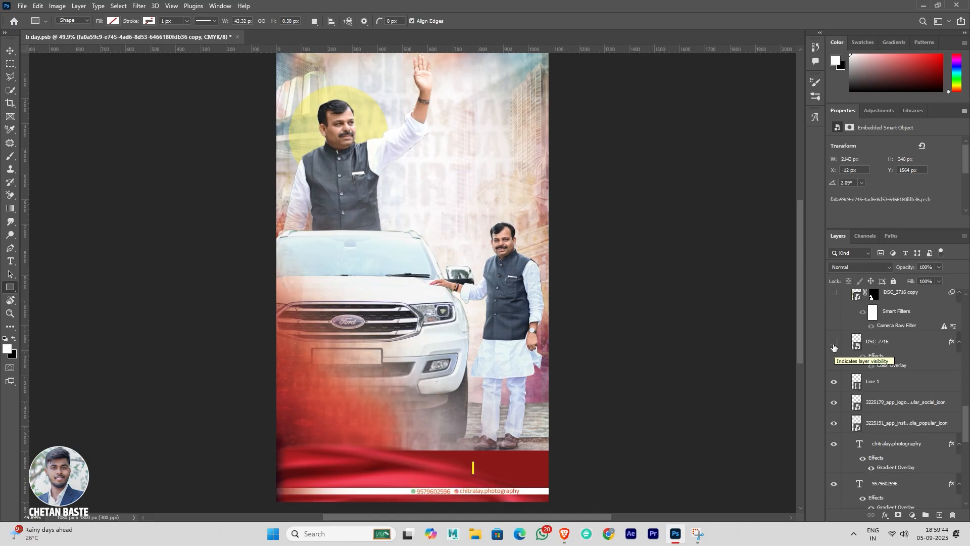
left_click(835, 361)
scroll(834, 361, "up", 2)
left_click(832, 354)
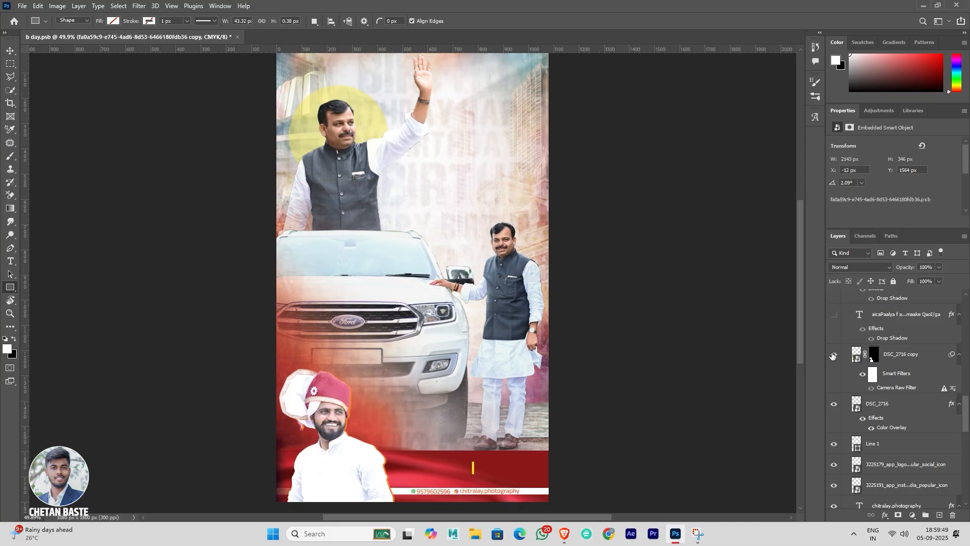
left_click(834, 315)
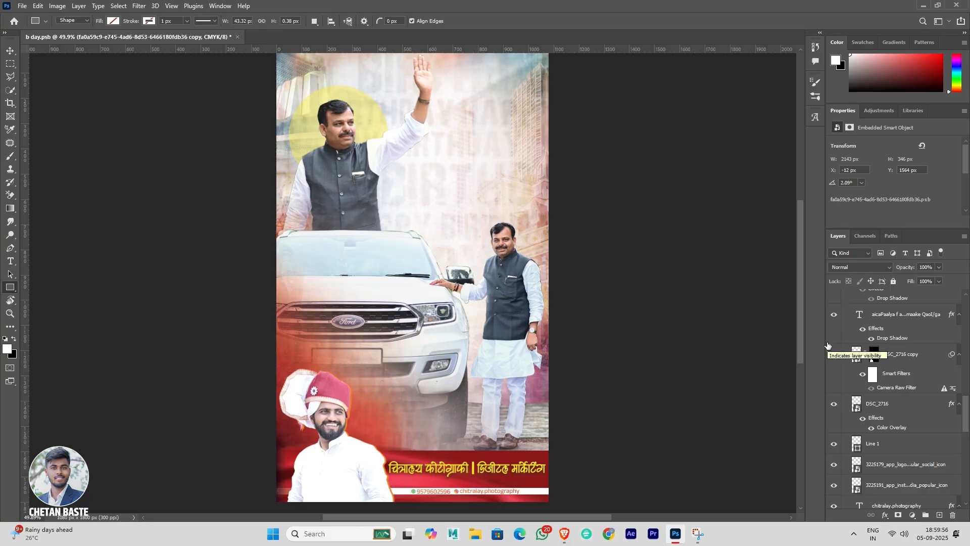
scroll(859, 353, "up", 2)
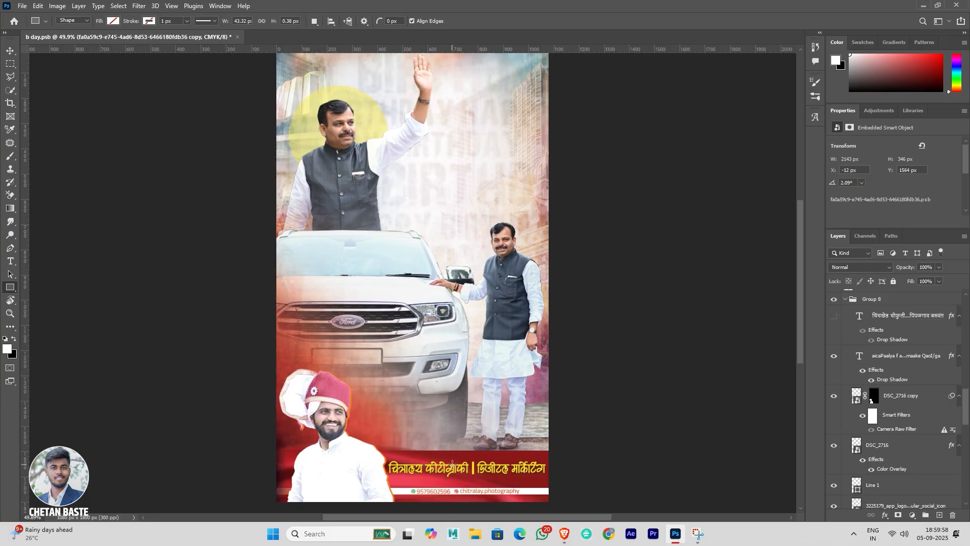
key("v")
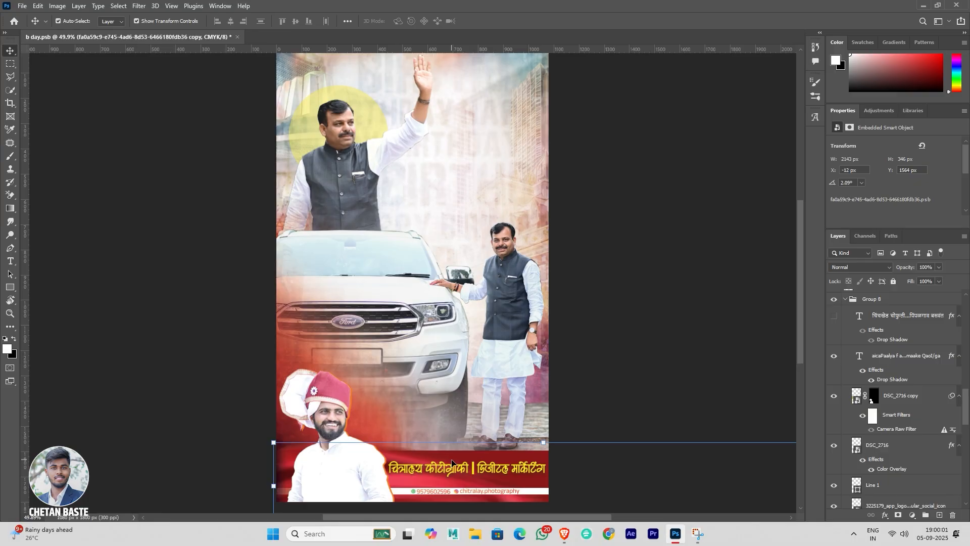
Step: Check the character settings of the yellow Marathi business title and show the address line layer beneath it in the footer
double_click(451, 462)
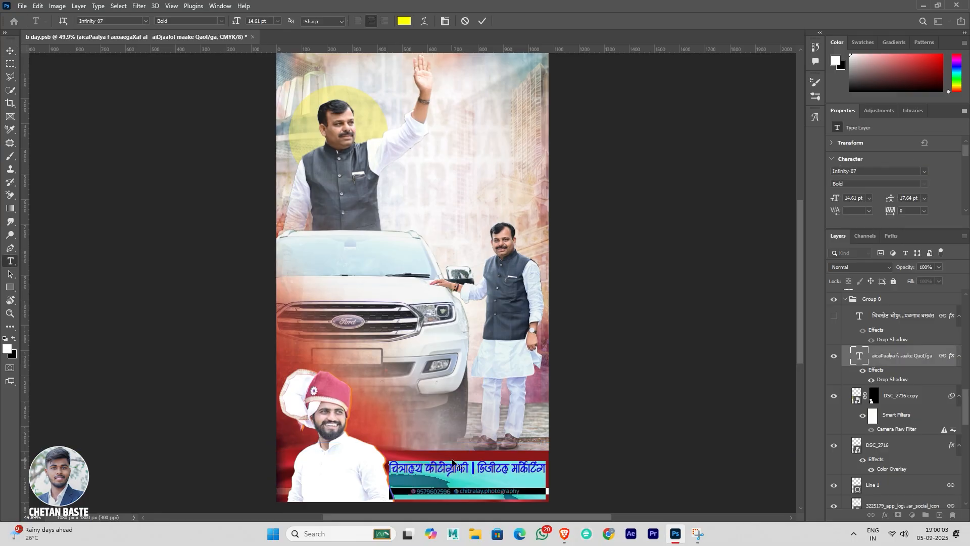
key("Escape")
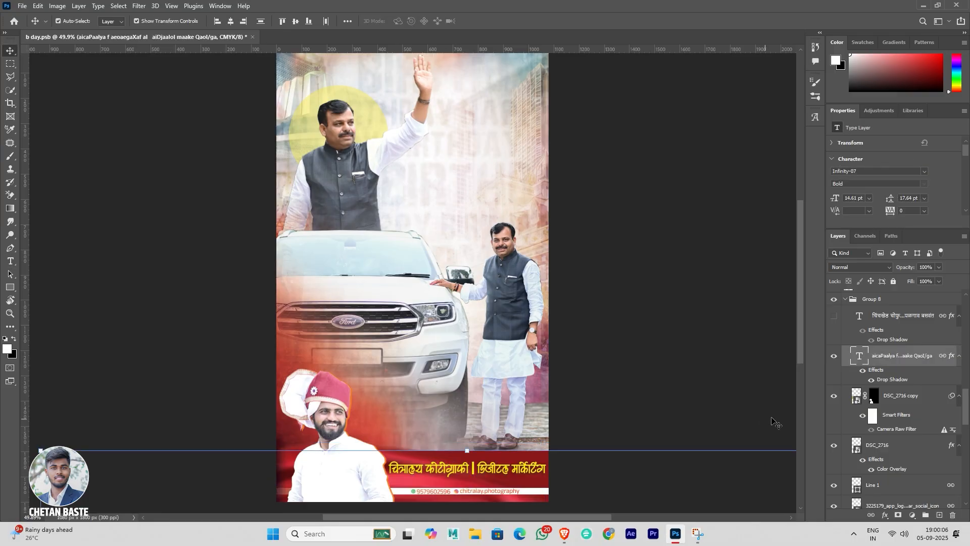
scroll(925, 382, "up", 2)
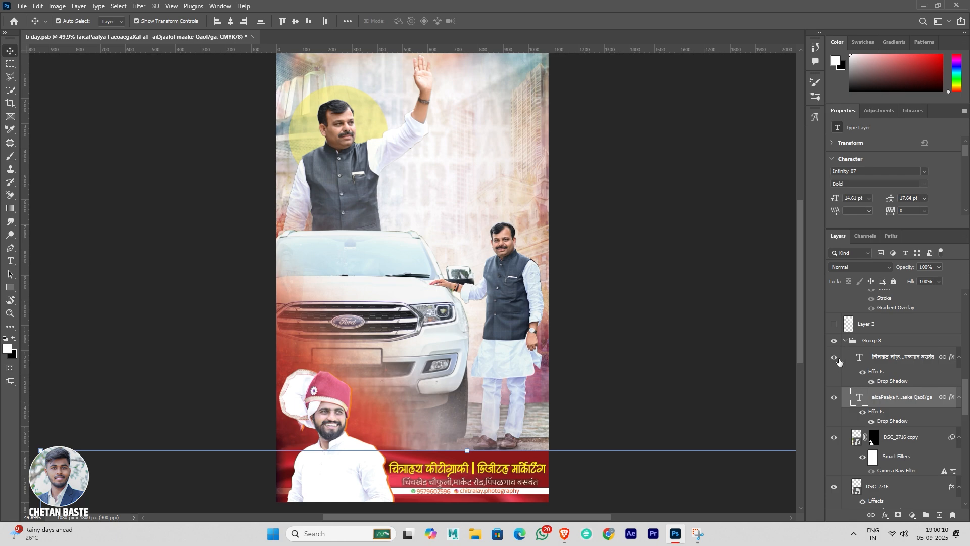
scroll(838, 361, "up", 1)
Step: Show Layer 3, the soft white glow behind the title area, and compare the poster without and with it
left_click(835, 347)
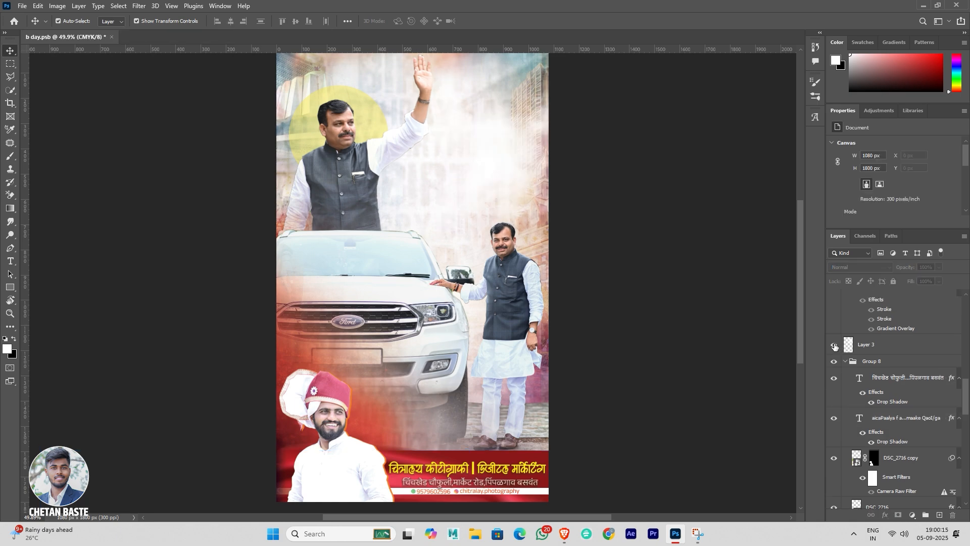
left_click(835, 346)
left_click(835, 347)
left_click(835, 347)
left_click(835, 347)
left_click(834, 347)
left_click(834, 347)
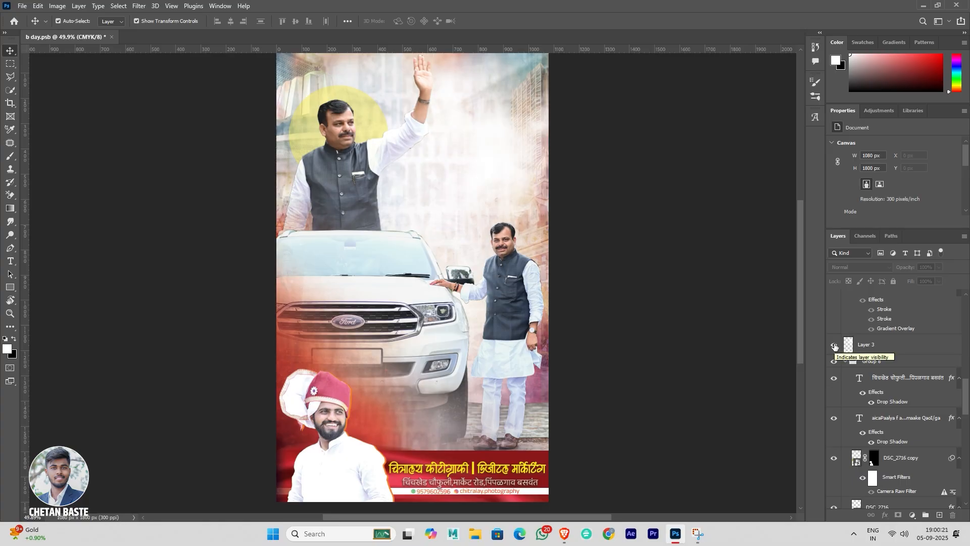
scroll(635, 284, "up", 1)
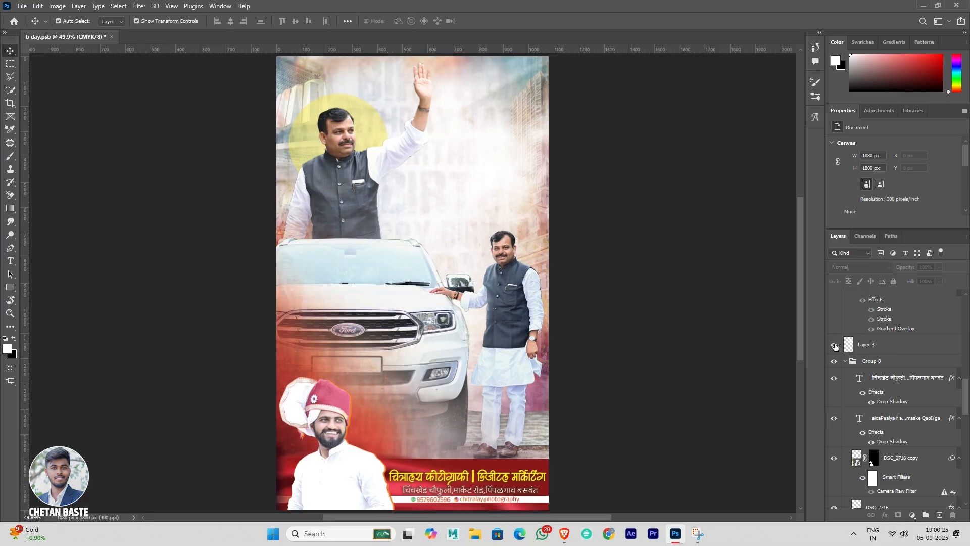
left_click(835, 346)
left_click(835, 347)
Step: Show the large red name title layer in Group 3 and compare it without and with all its effects
scroll(835, 353, "up", 4)
left_click(834, 369)
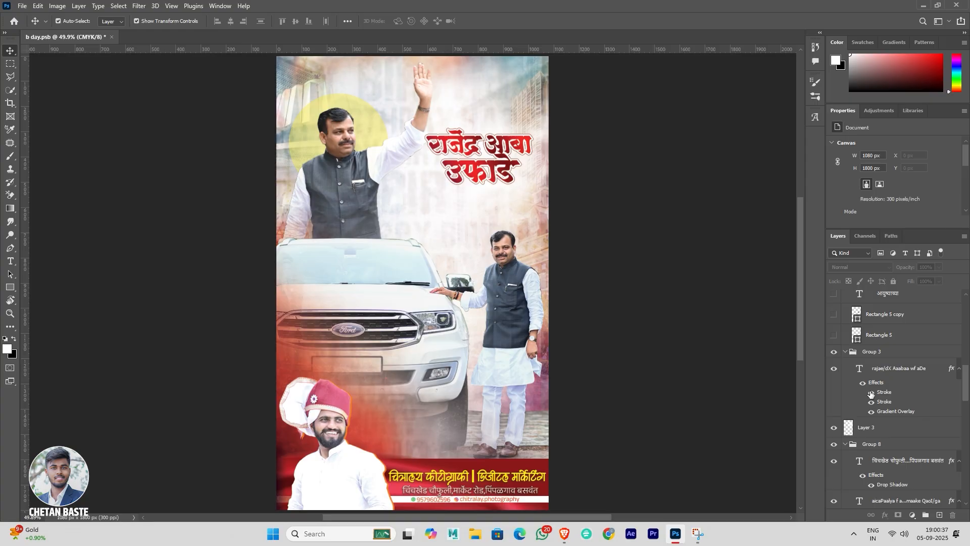
left_click(863, 383)
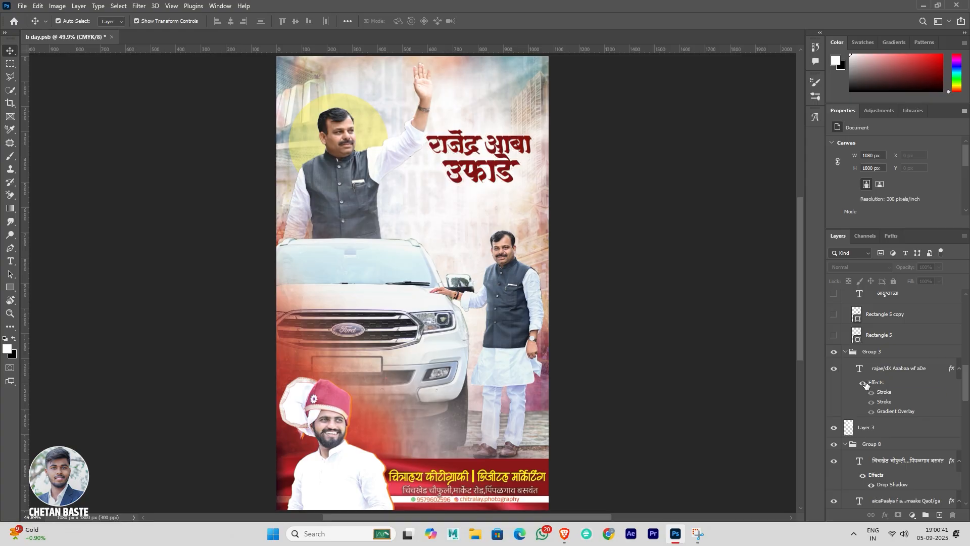
left_click(864, 383)
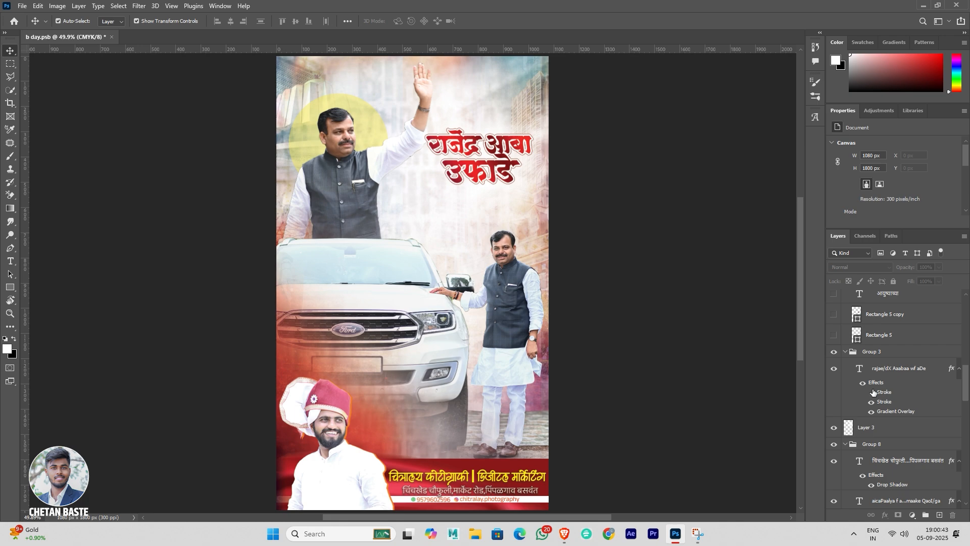
Step: Switch off the name title's two Stroke effects and Gradient Overlay, and restore them one by one to compare their contributions
left_click(871, 393)
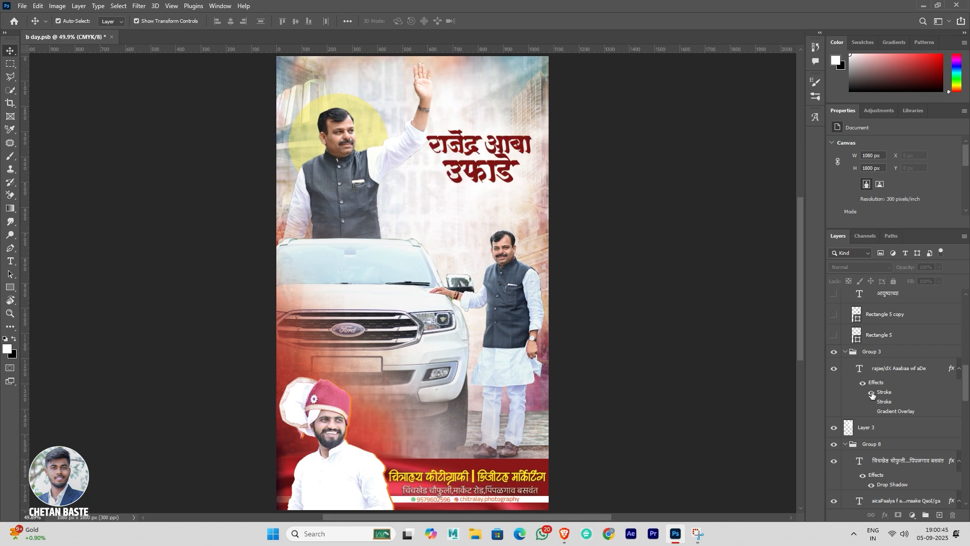
left_click(873, 395)
left_click(874, 413)
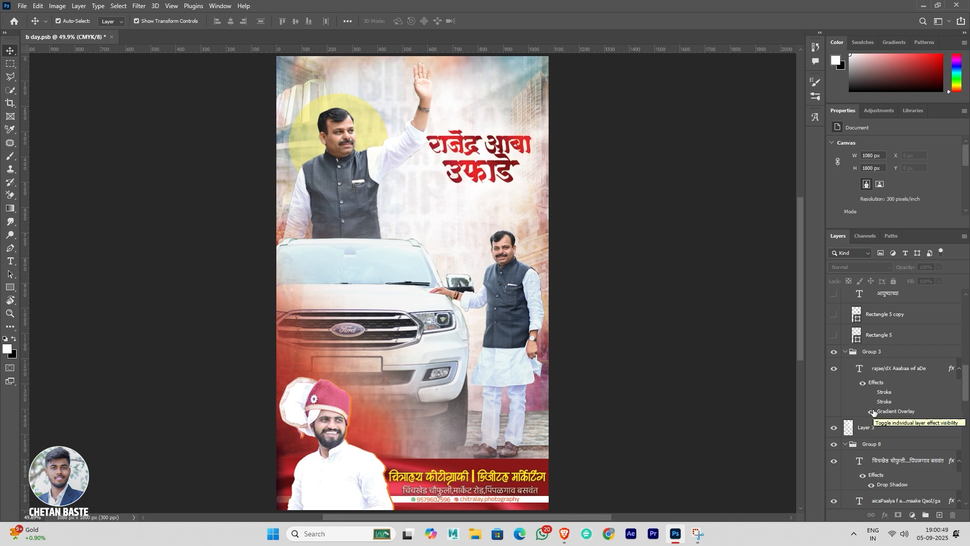
left_click(871, 402)
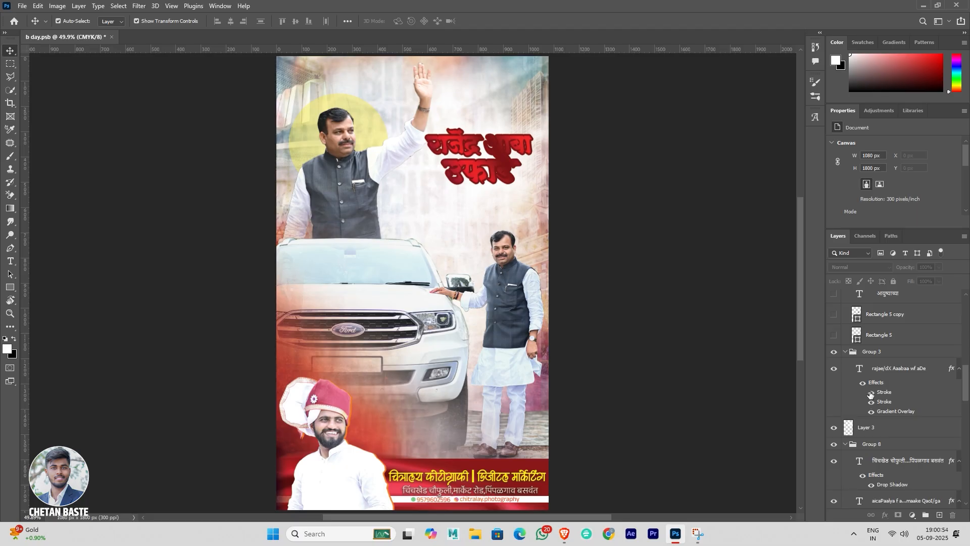
left_click(870, 393)
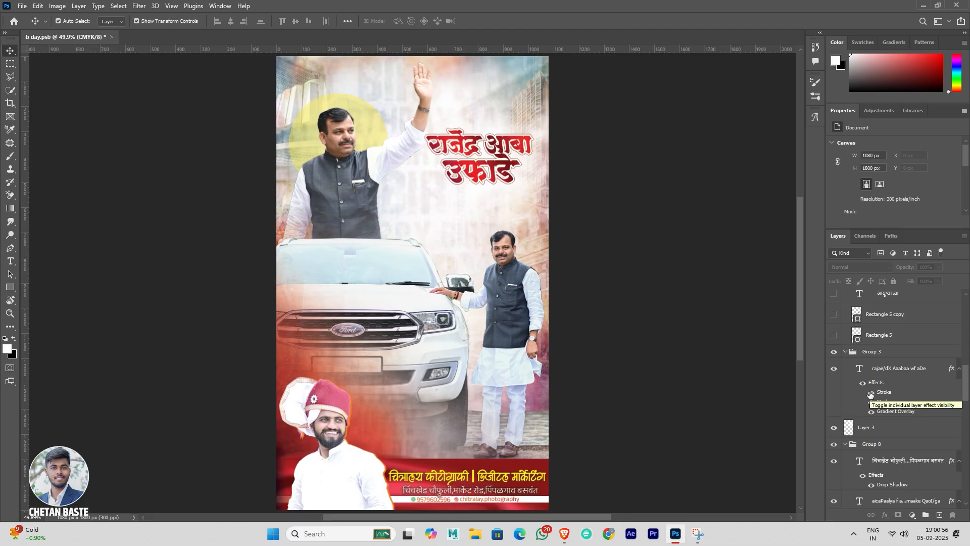
Step: Examine the layer style settings of both Stroke effects on the name title, toggling the first one off and on
left_click(908, 394)
double_click(908, 394)
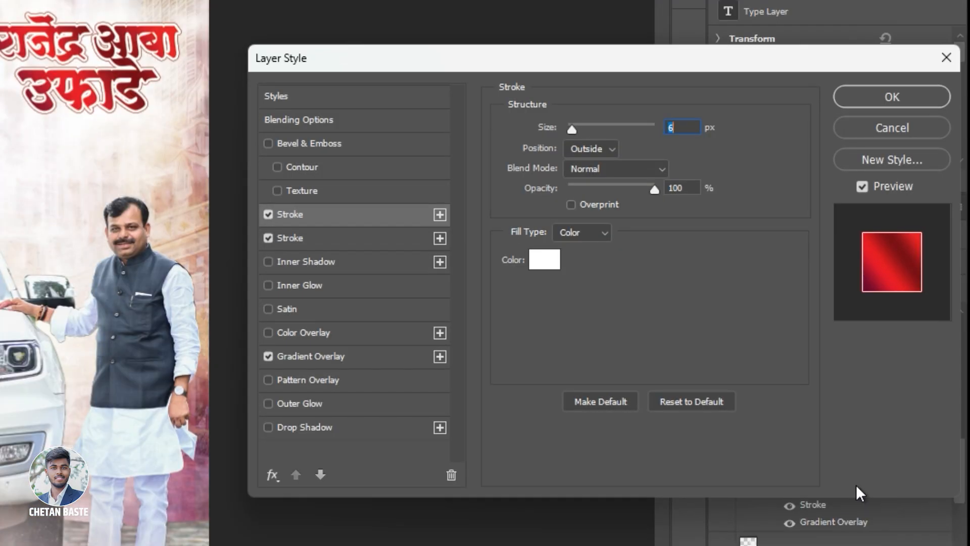
left_click_drag(428, 47, 377, 7)
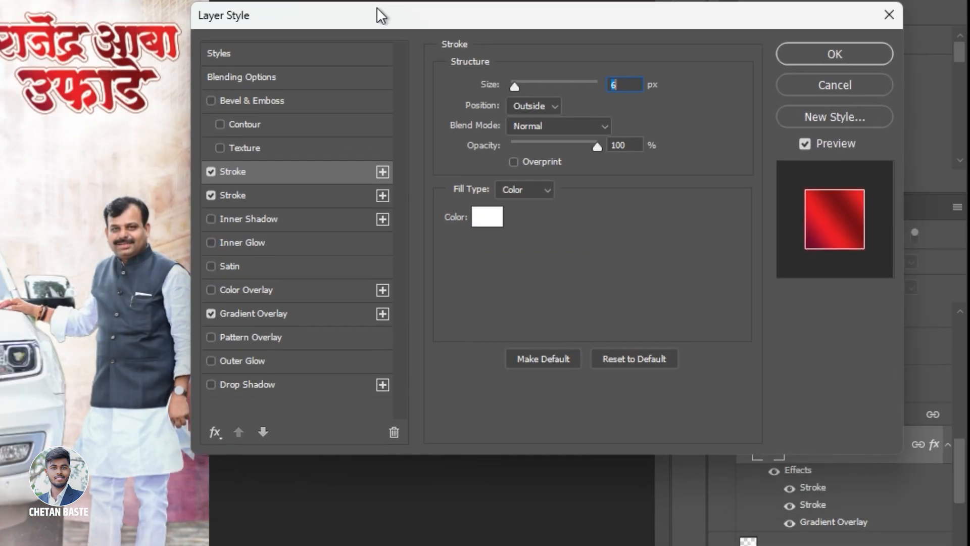
left_click(211, 171)
left_click(210, 171)
left_click(264, 197)
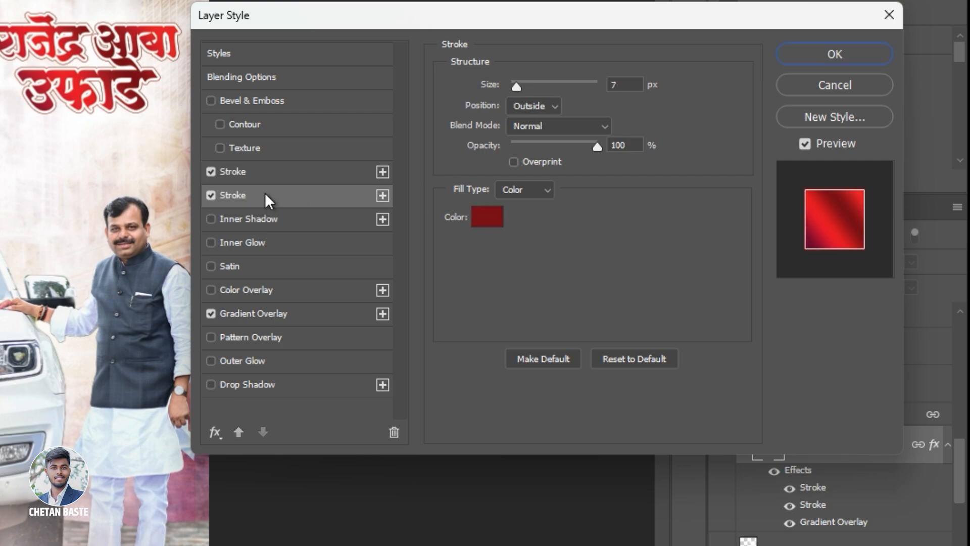
Step: Try white (ffffff) as the first colour stop in the name title's Gradient Overlay
left_click(315, 312)
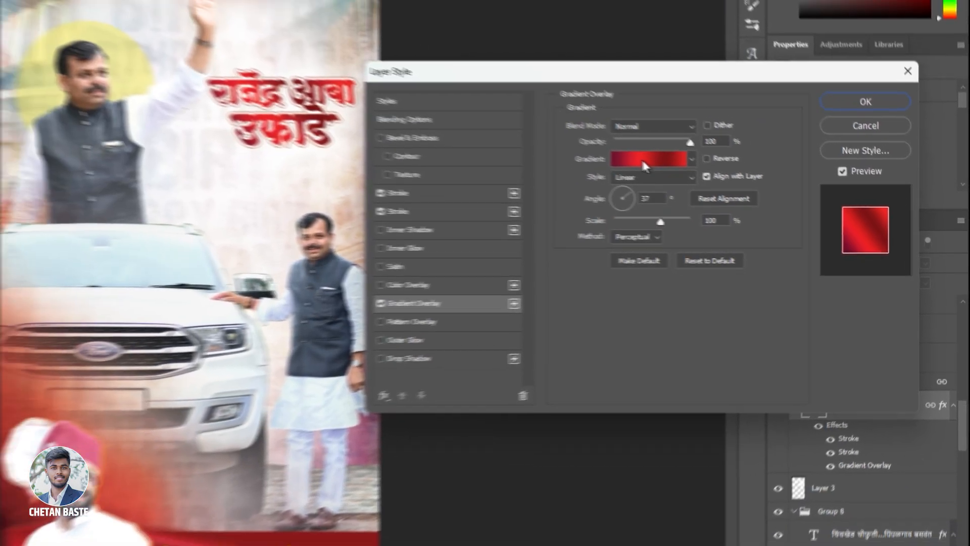
left_click(643, 161)
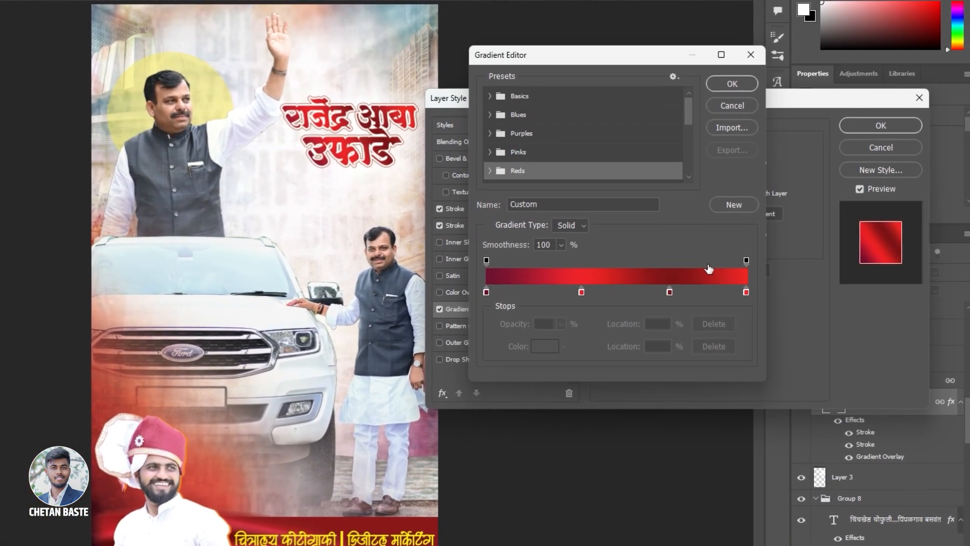
left_click(462, 296)
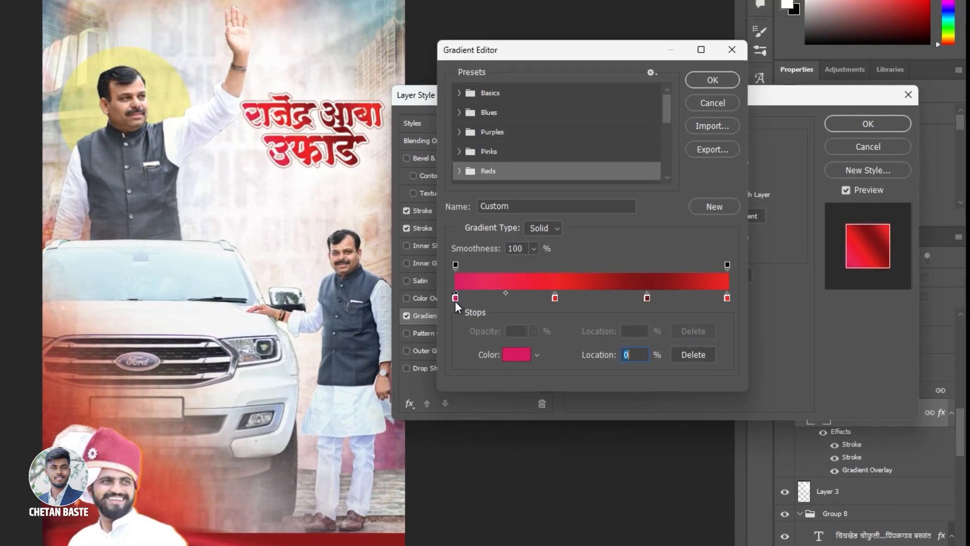
left_click(520, 352)
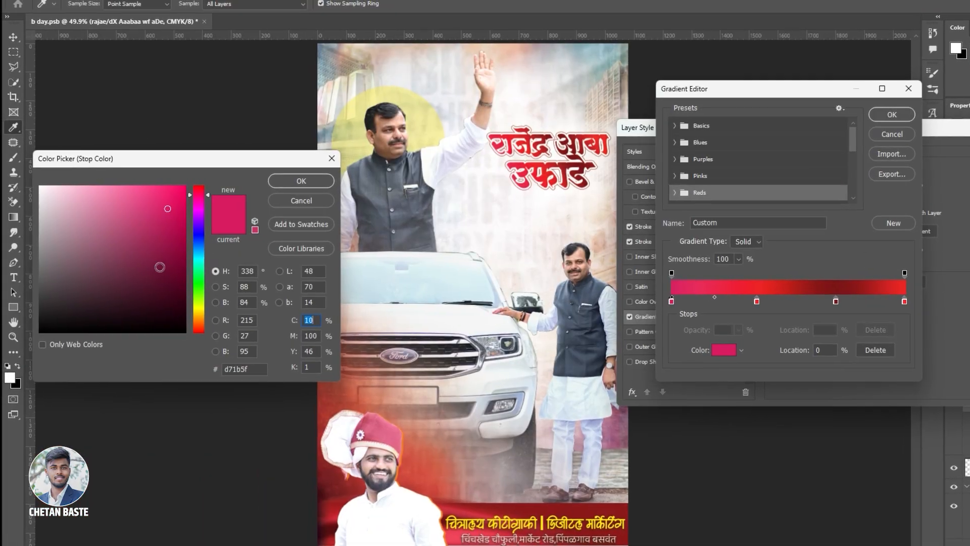
left_click(36, 186)
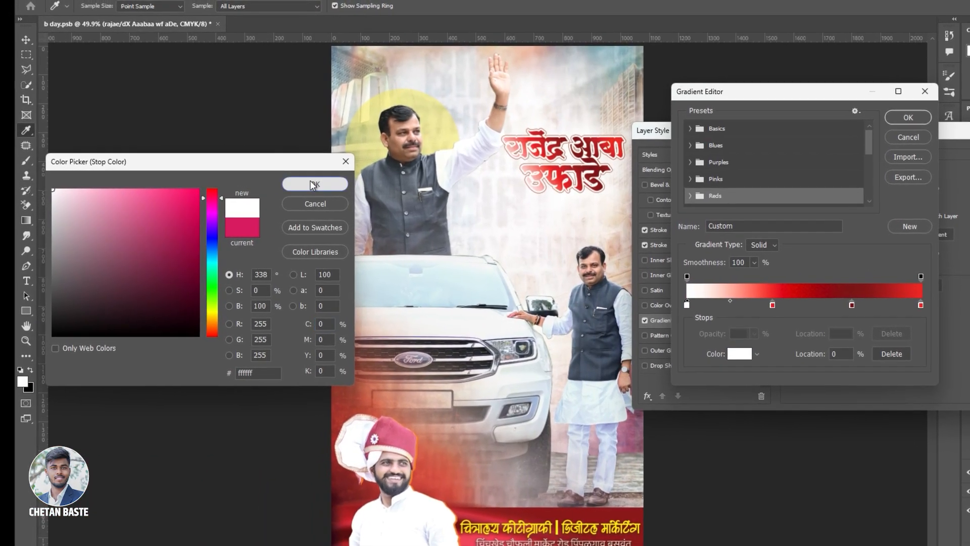
left_click(312, 183)
Step: Try yellow (fffc00) for the gradient's second colour stop at 37%
left_click(769, 305)
left_click(750, 357)
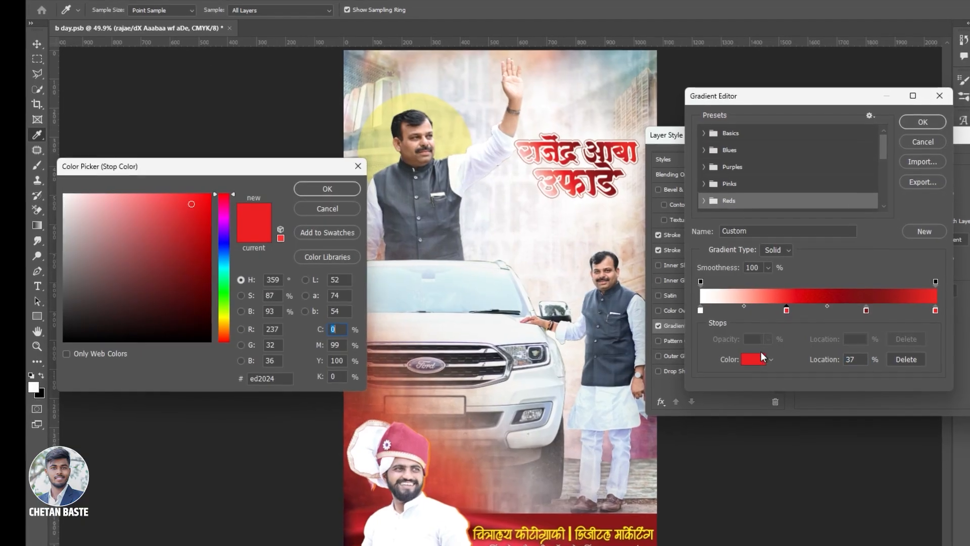
left_click(221, 316)
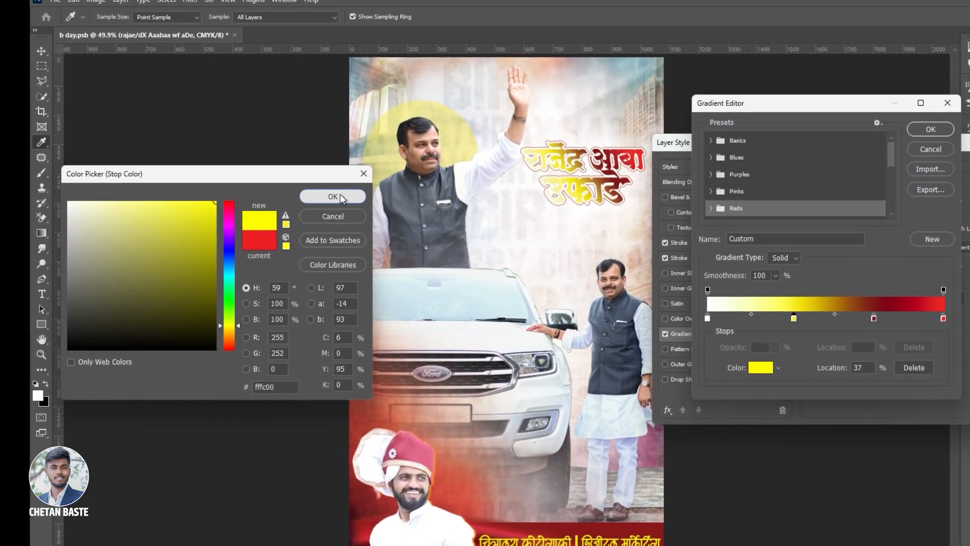
left_click(333, 194)
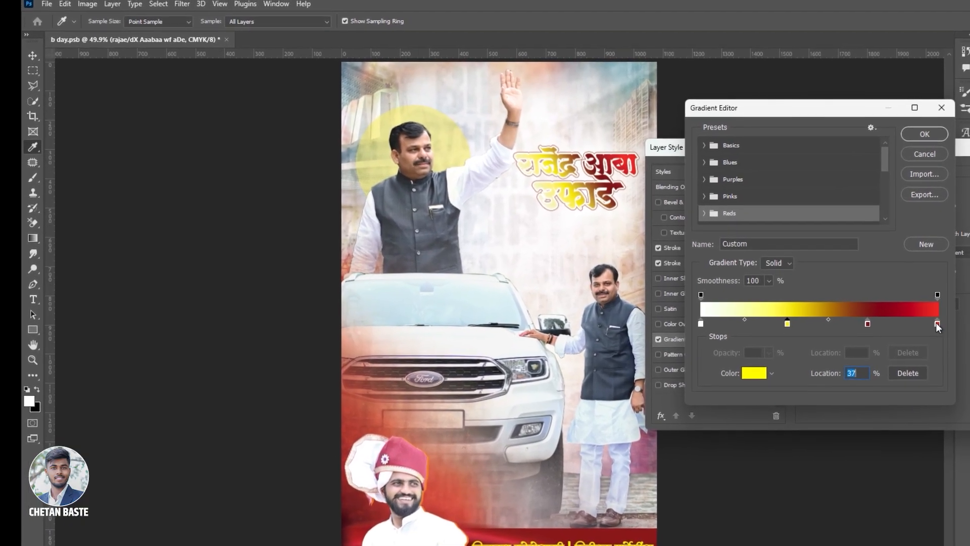
Step: Try a blue final colour stop at 100%, and discard the trial gradient changes and the layer style edits
left_click(936, 322)
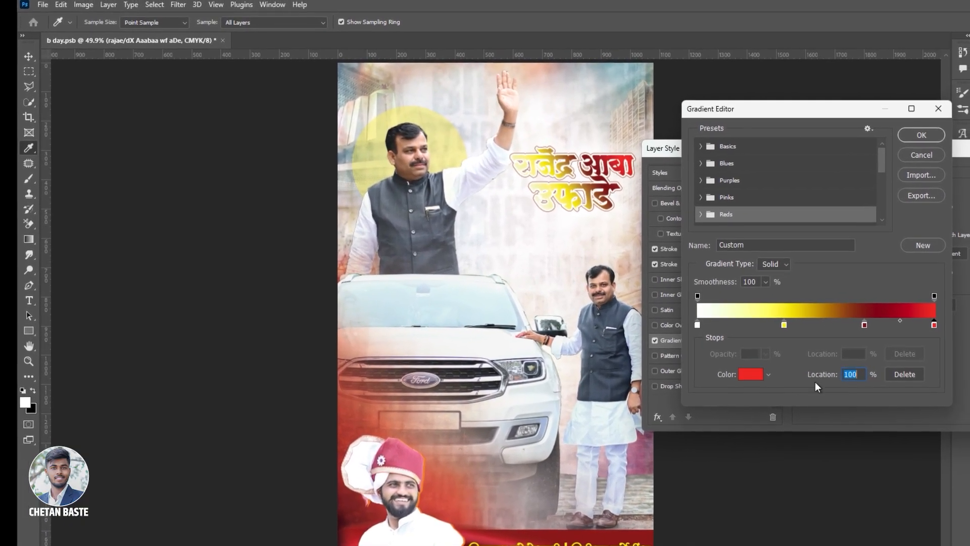
left_click(754, 373)
left_click(221, 261)
left_click(202, 261)
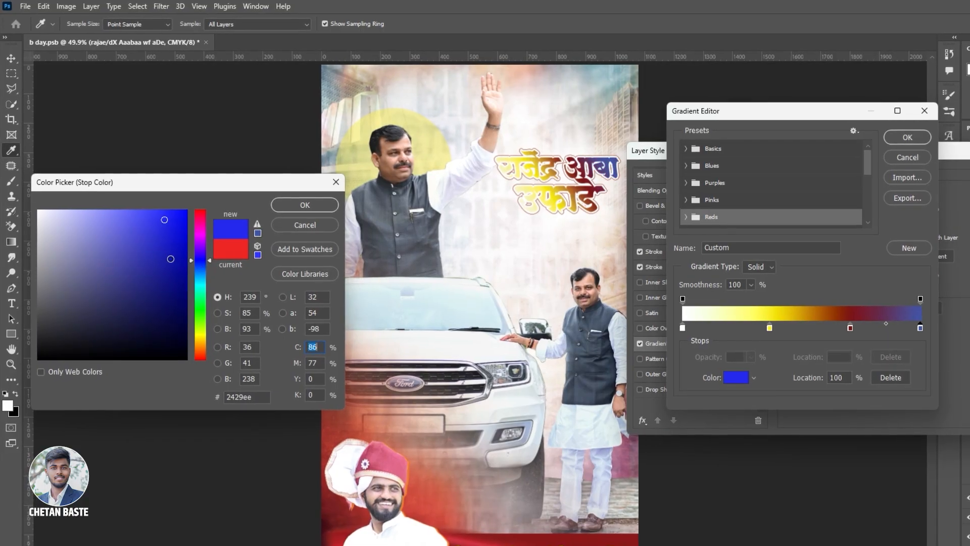
left_click_drag(176, 258, 192, 208)
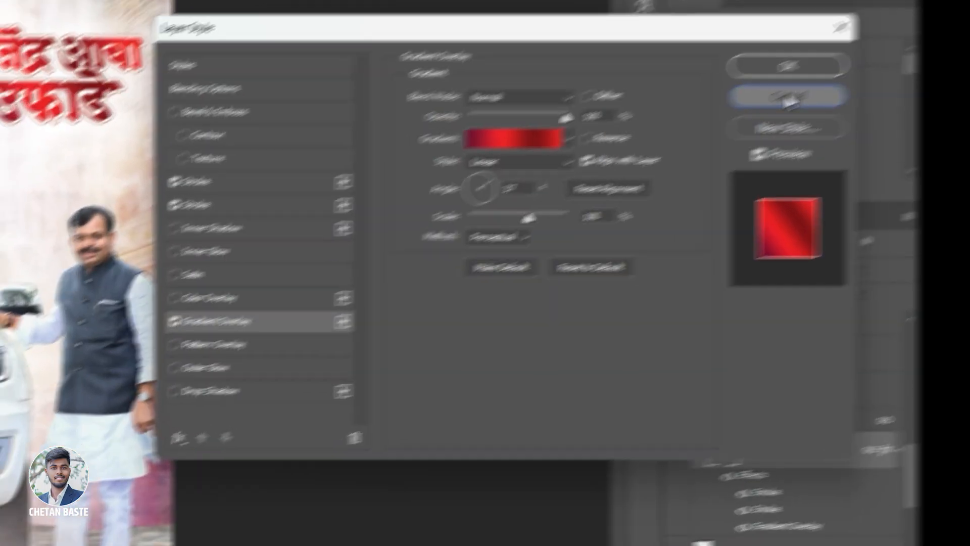
left_click(836, 134)
Step: Show the Rectangle 5 and Rectangle 5 copy bars below the name title
scroll(874, 393, "up", 1)
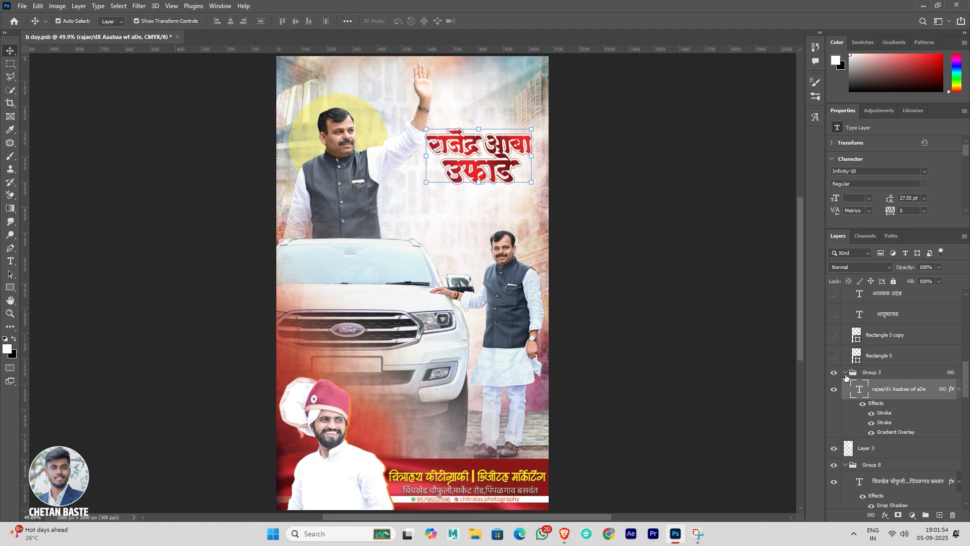
left_click(834, 356)
scroll(831, 356, "up", 1)
left_click(834, 356)
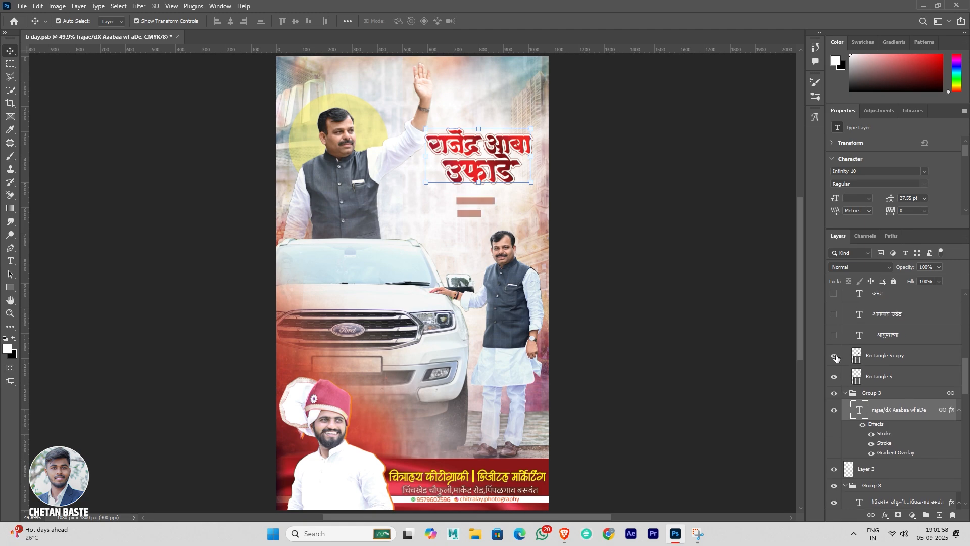
scroll(836, 358, "up", 1)
left_click(766, 358)
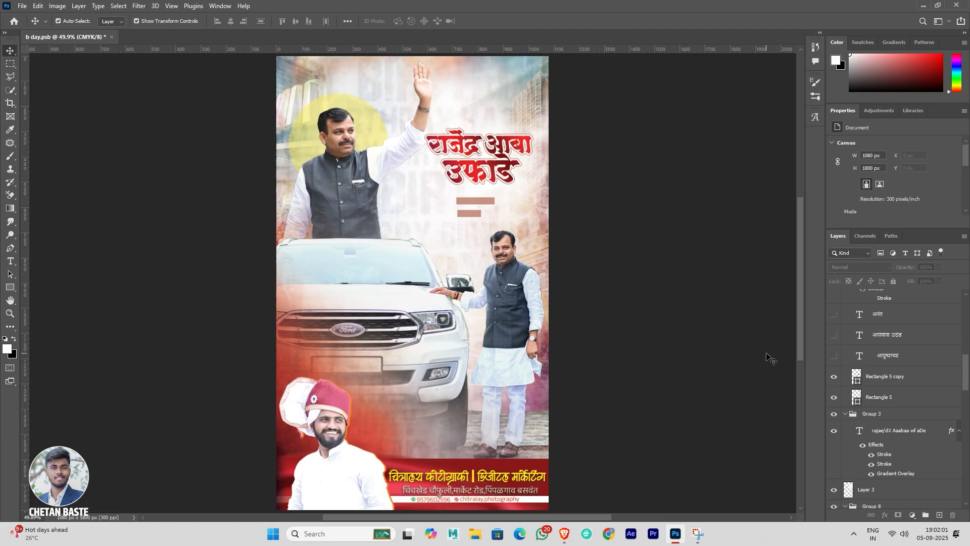
Step: Show the greeting text layers आयुष्याच्या, आपणास उदंड, अनंत and SauBaecCa, plus the small stroked swash layer above them in Group 9
left_click(834, 357)
left_click(834, 334)
scroll(835, 336, "up", 1)
left_click(834, 336)
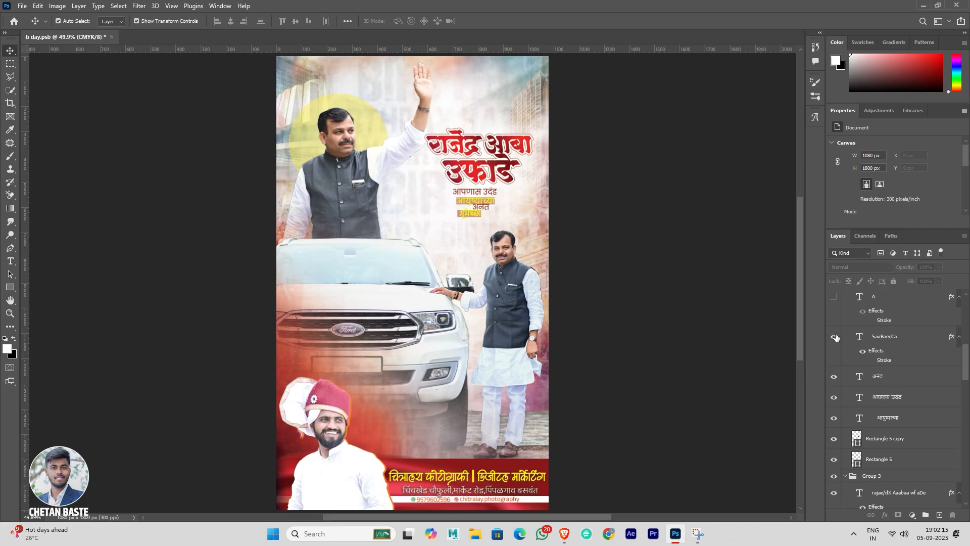
scroll(834, 338, "up", 1)
left_click(834, 357)
Step: Show Rectangle 4 and its two copies, the yellow bars above the name title
scroll(834, 320, "up", 3)
left_click(835, 326)
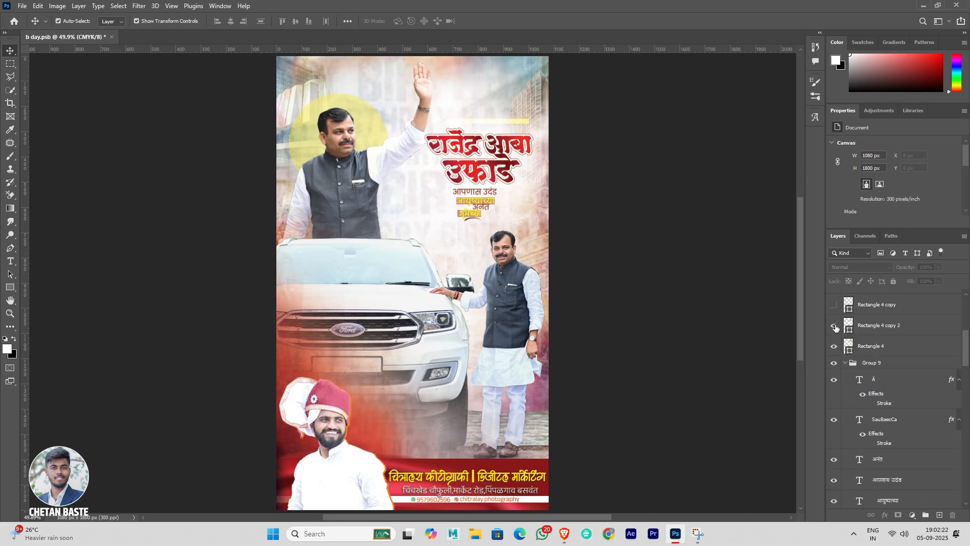
scroll(835, 327, "up", 2)
left_click(834, 348)
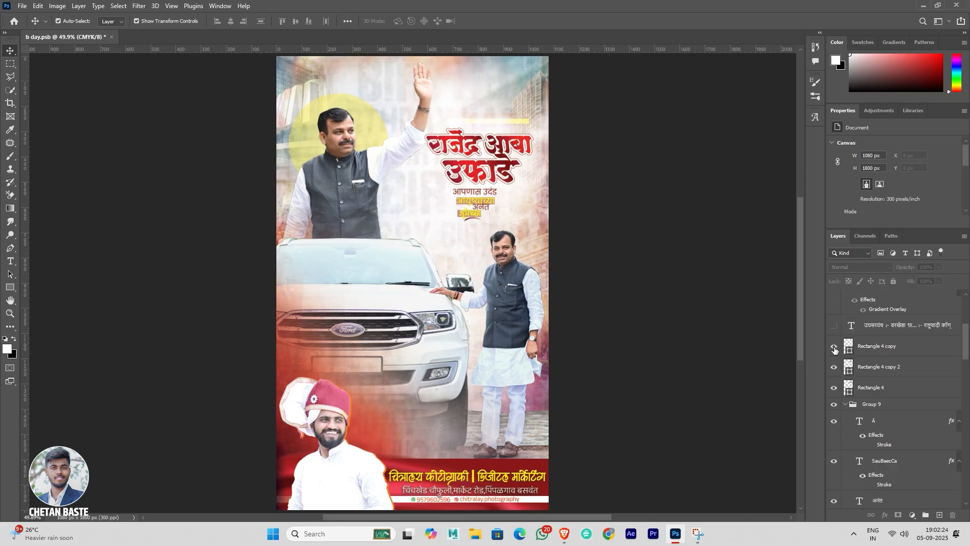
Step: Show the two-line designation text and the four-line Marathi verse above the name title, and select the verse layer
left_click(834, 326)
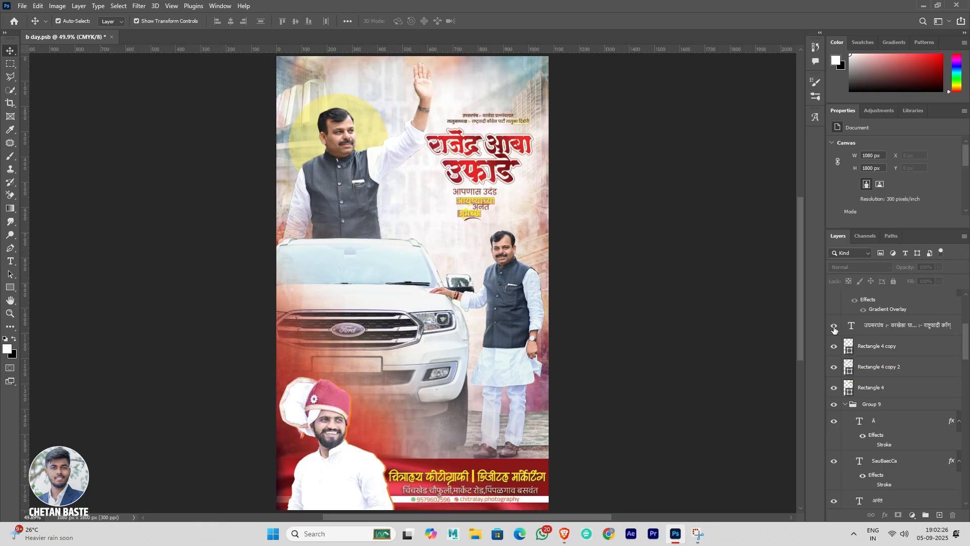
scroll(834, 329, "up", 2)
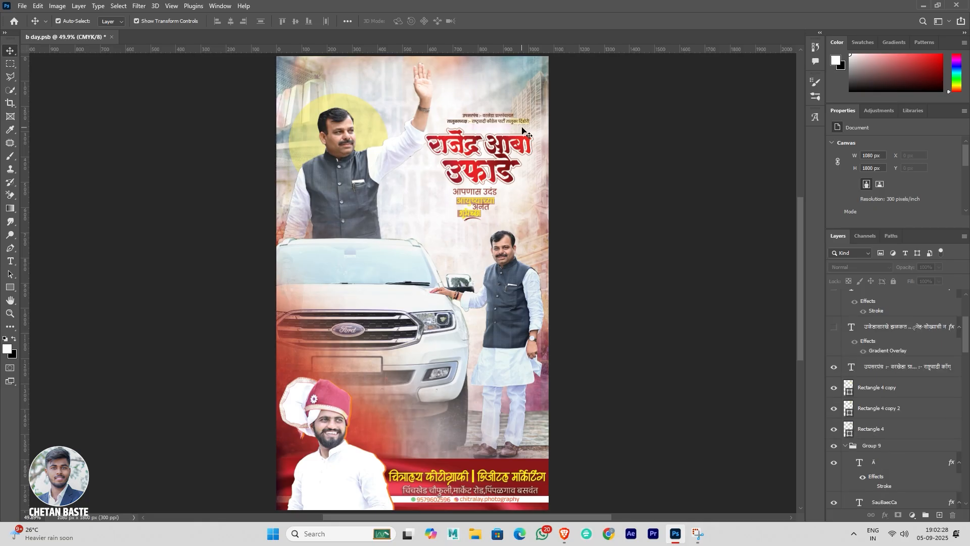
left_click(835, 328)
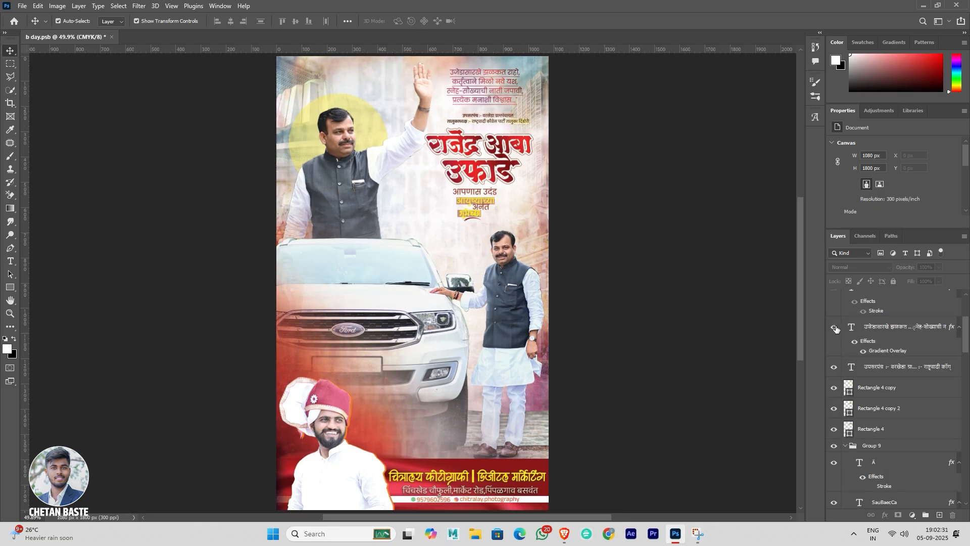
left_click(485, 90)
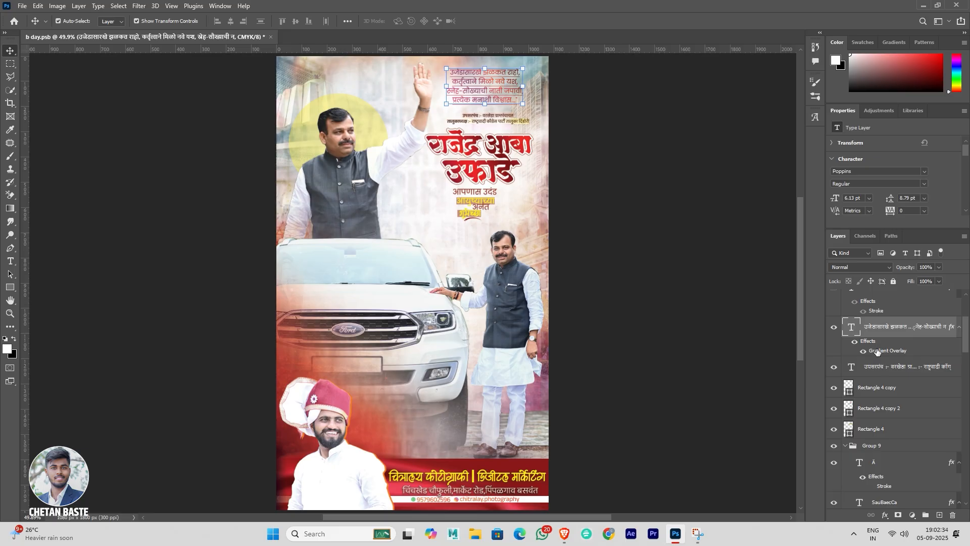
Step: Examine the Gradient Overlay effect of the four-line verse and its colour stops in the Gradient Editor
double_click(878, 351)
left_click(636, 194)
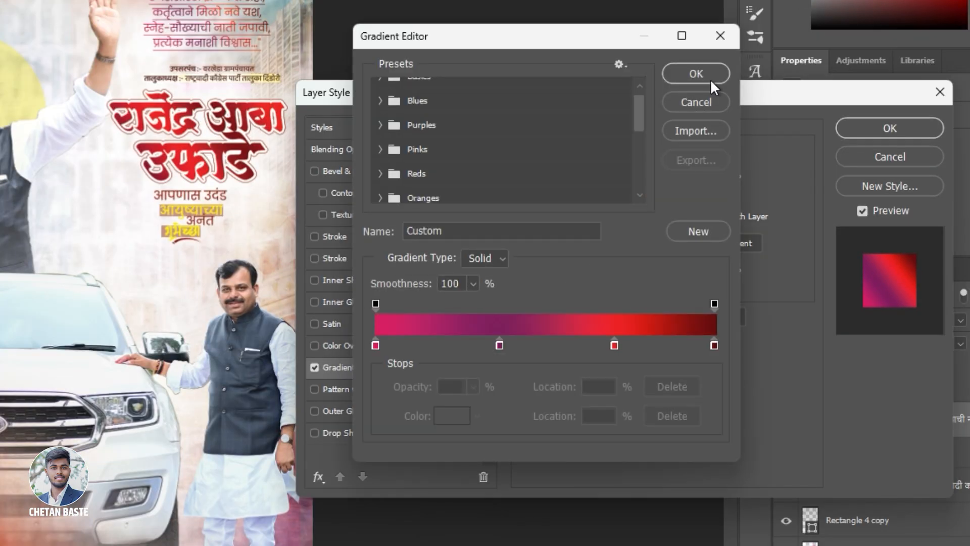
left_click(697, 74)
left_click(889, 128)
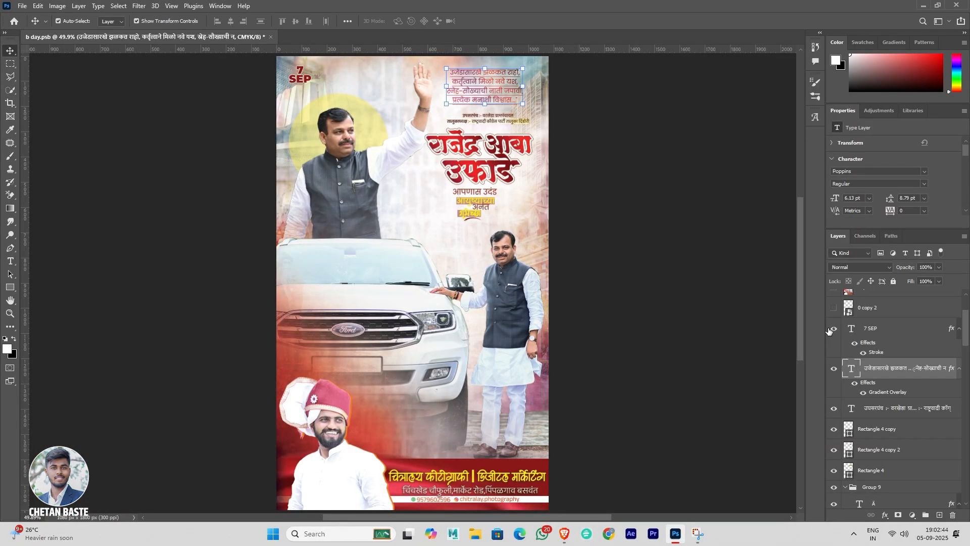
Step: Show the 7 SEP date text and the 0 copy 2 tulip graphic beside the greeting, and select the tulip layer
left_click(888, 328)
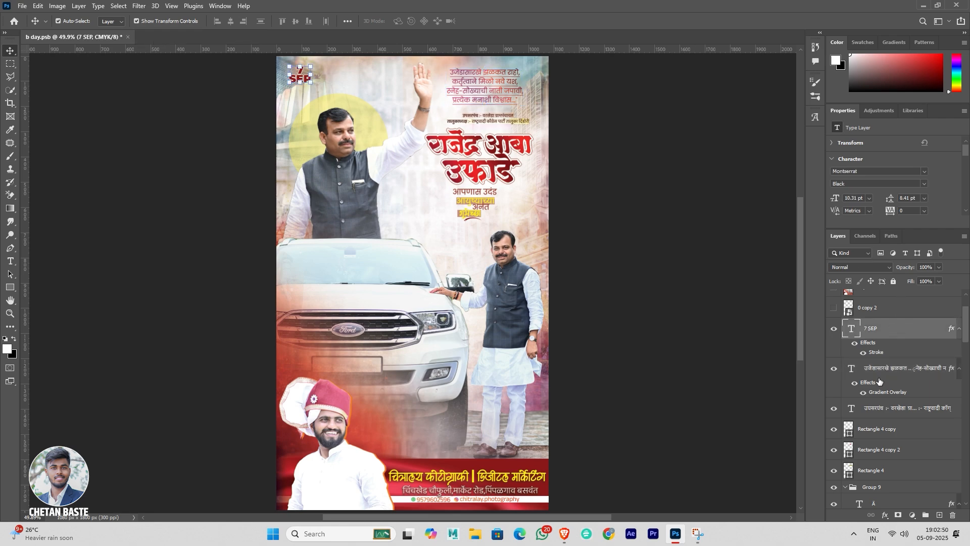
scroll(880, 382, "up", 2)
left_click(834, 349)
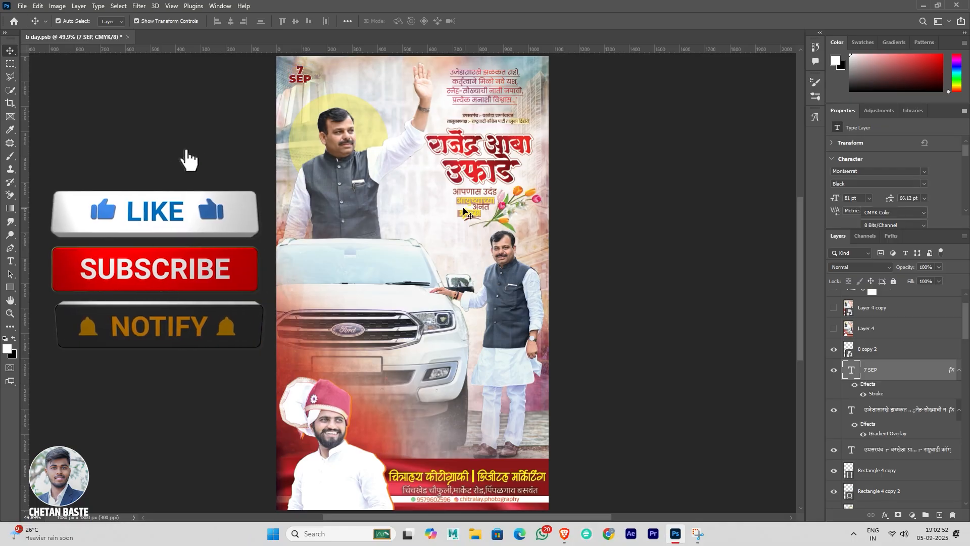
left_click(636, 242)
left_click(510, 204)
Step: Show Layer 4 and Layer 4 copy, plus the Hue/Saturation 1 and Photo Filter 1 adjustments above them
scroll(859, 357, "up", 1)
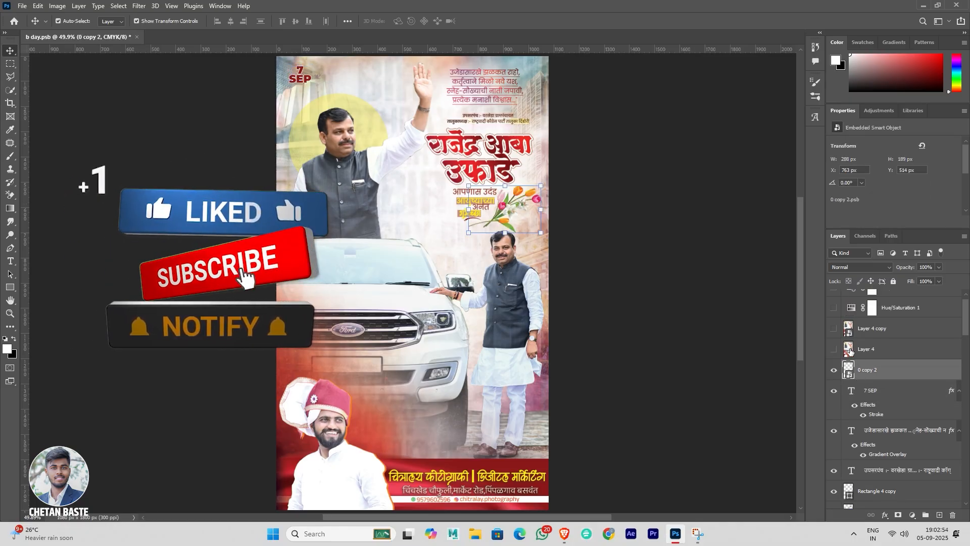
left_click_drag(834, 349, 834, 329)
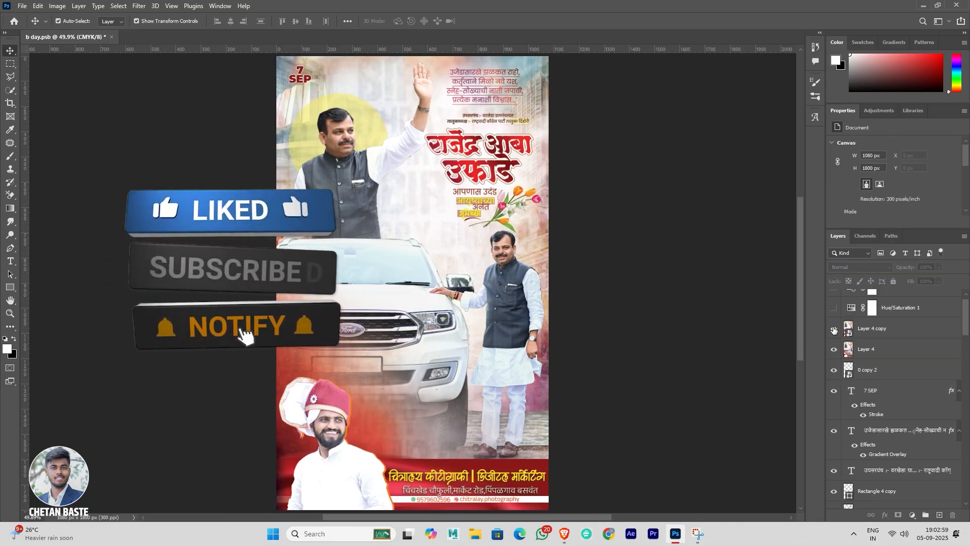
scroll(833, 330, "up", 1)
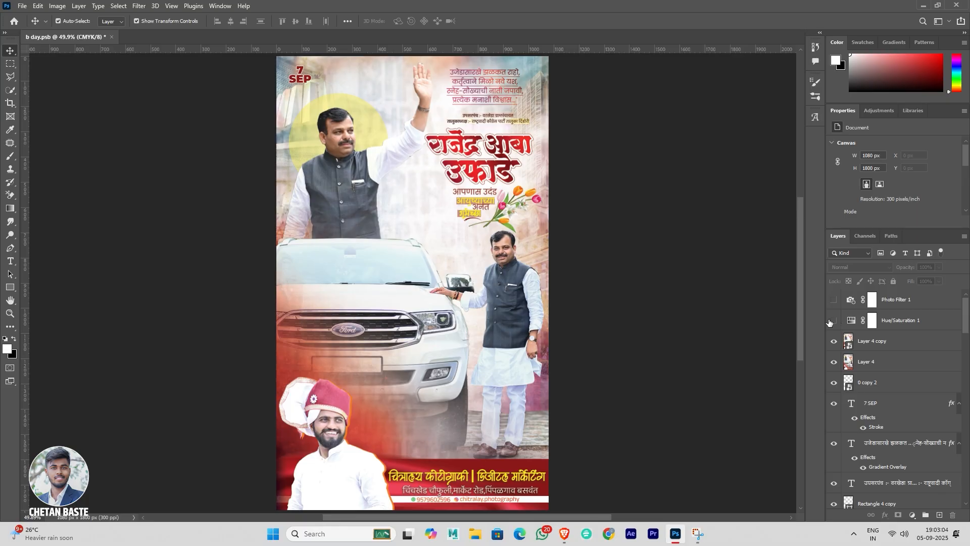
left_click(833, 320)
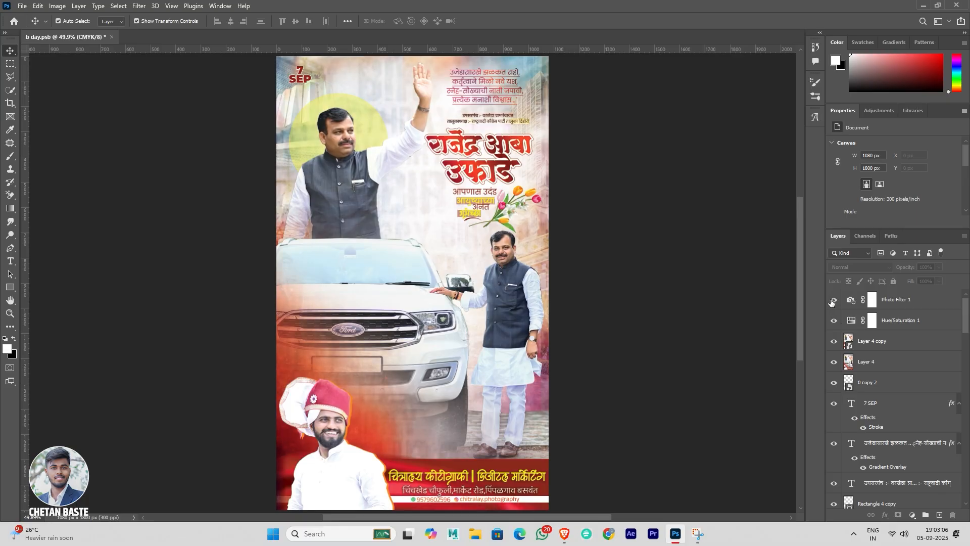